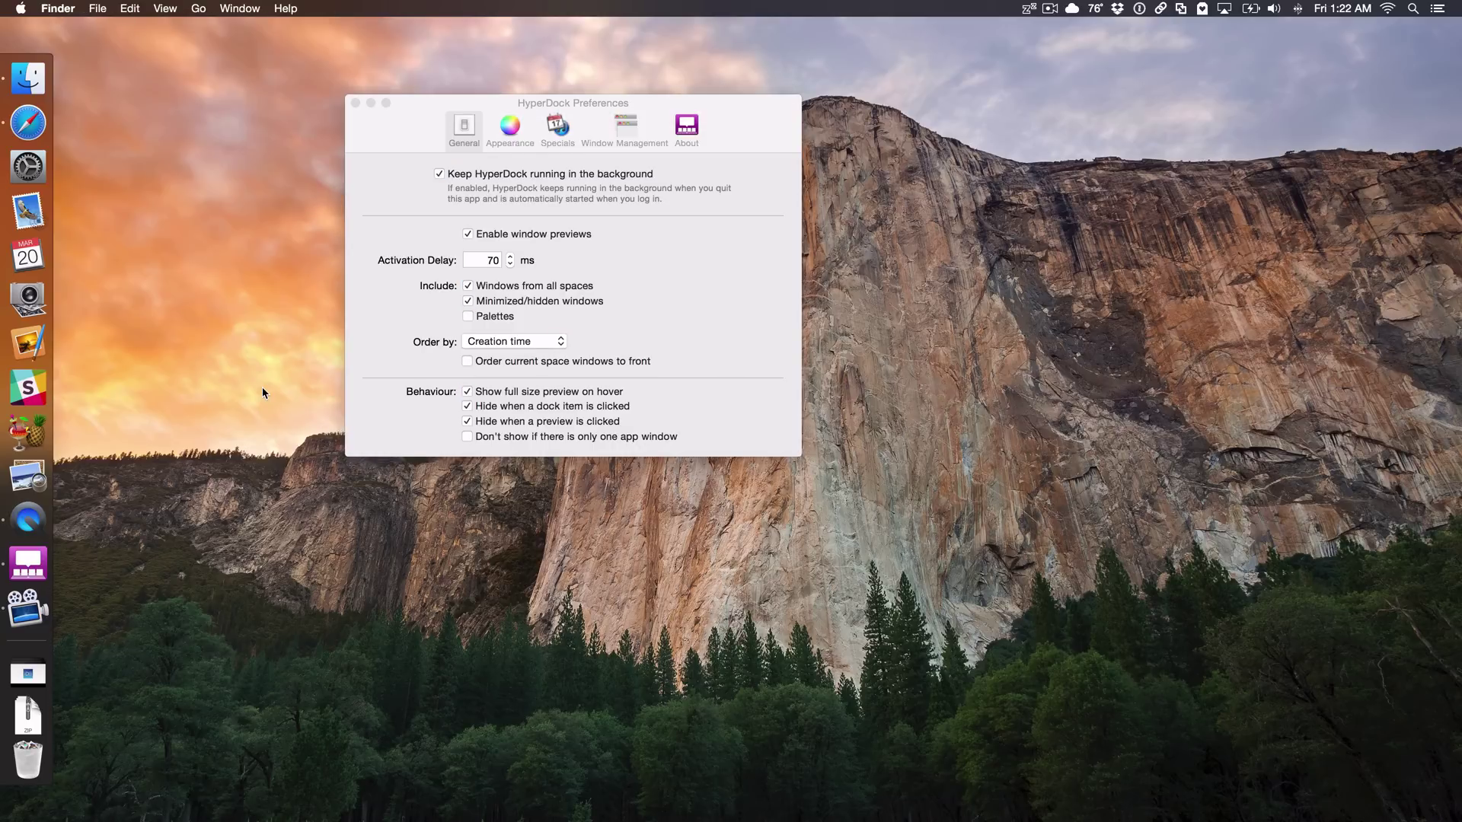
# Review the Window Management settings in HyperDock Preferences, then close the preferences window
pyautogui.click(417, 131)
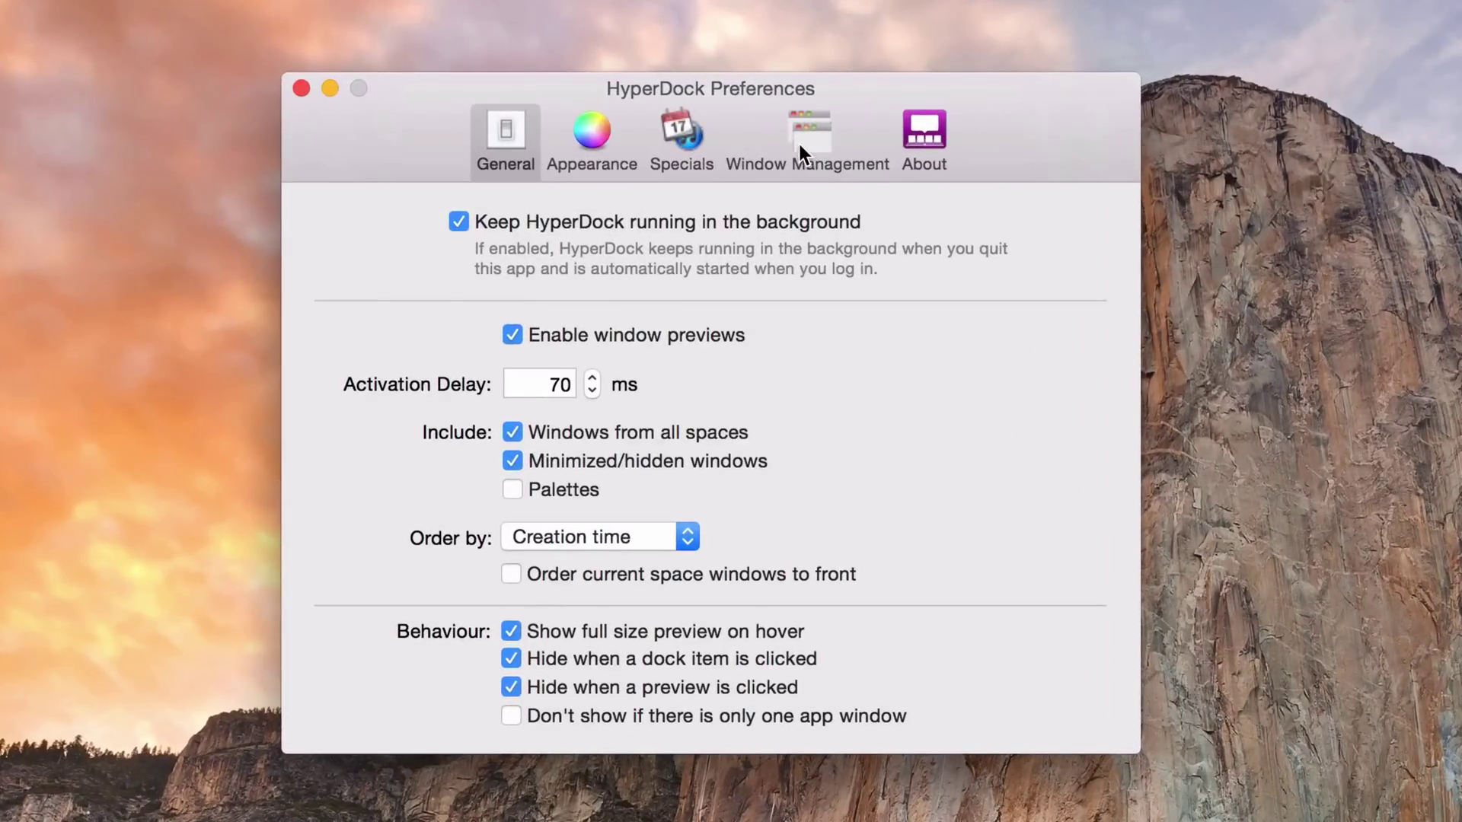
pyautogui.click(799, 149)
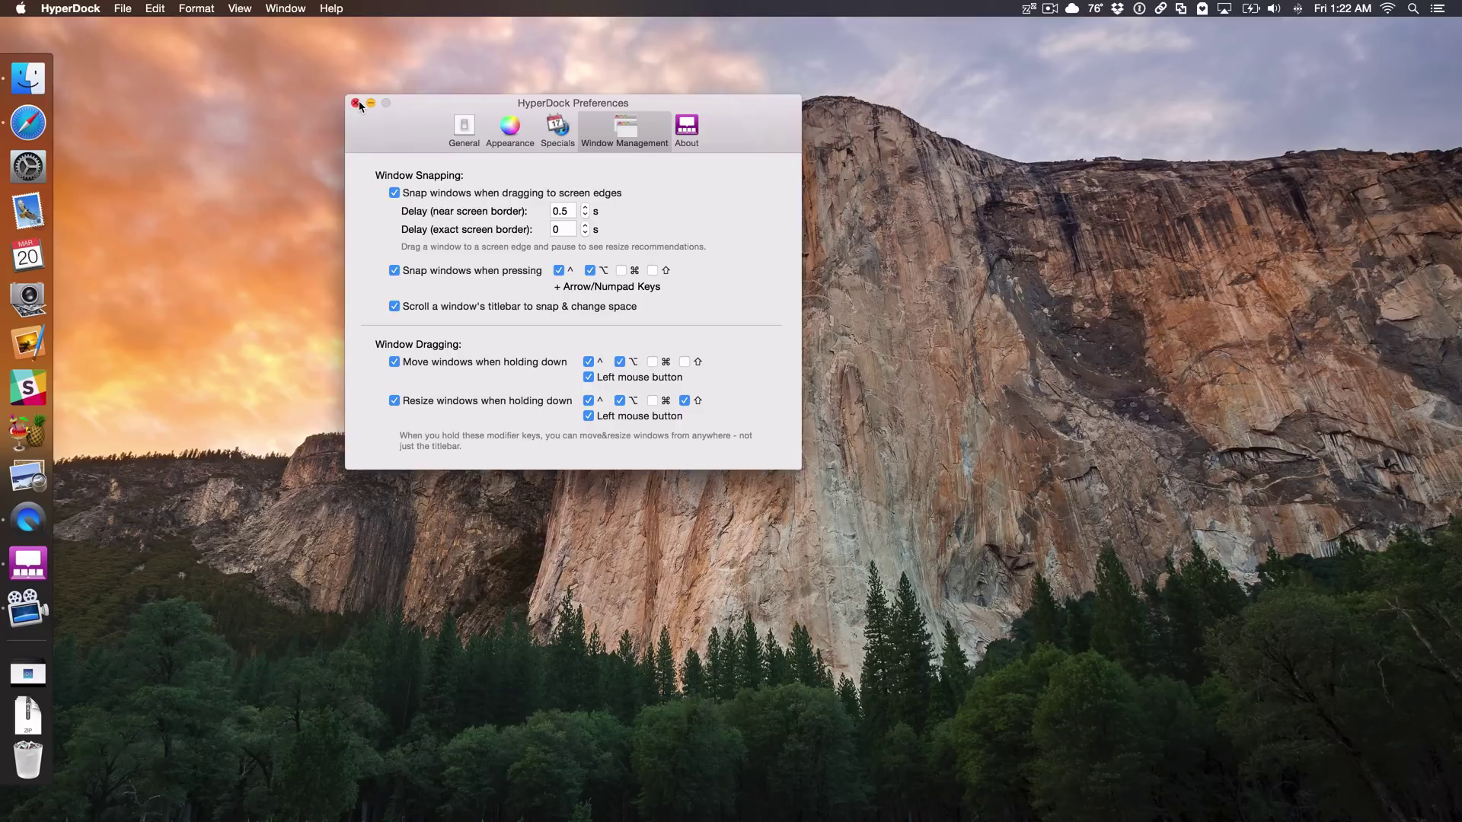
pyautogui.click(356, 103)
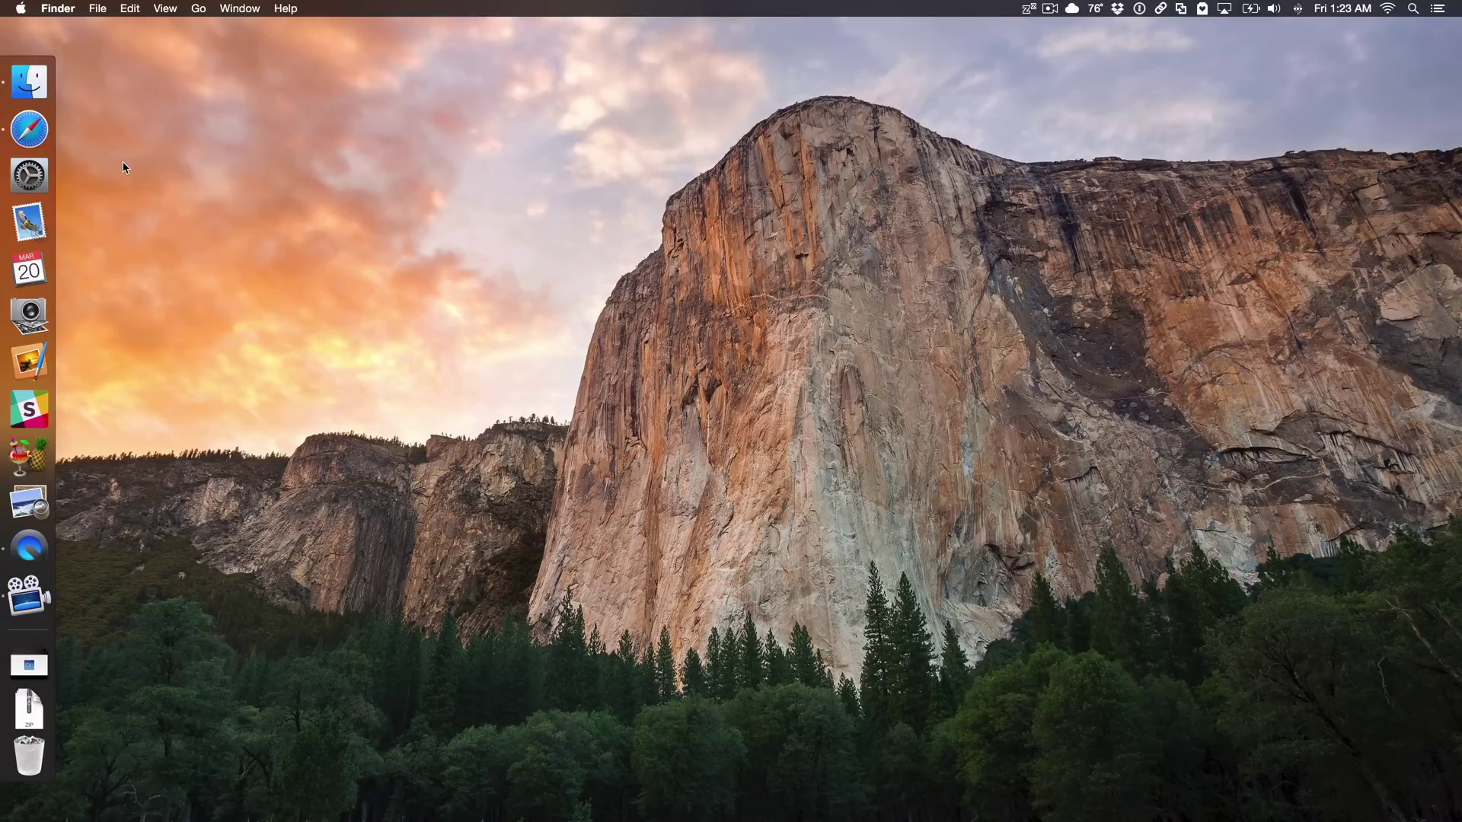
# Switch to Safari, move its window to the upper-left area of the desktop, and make it smaller
pyautogui.click(29, 130)
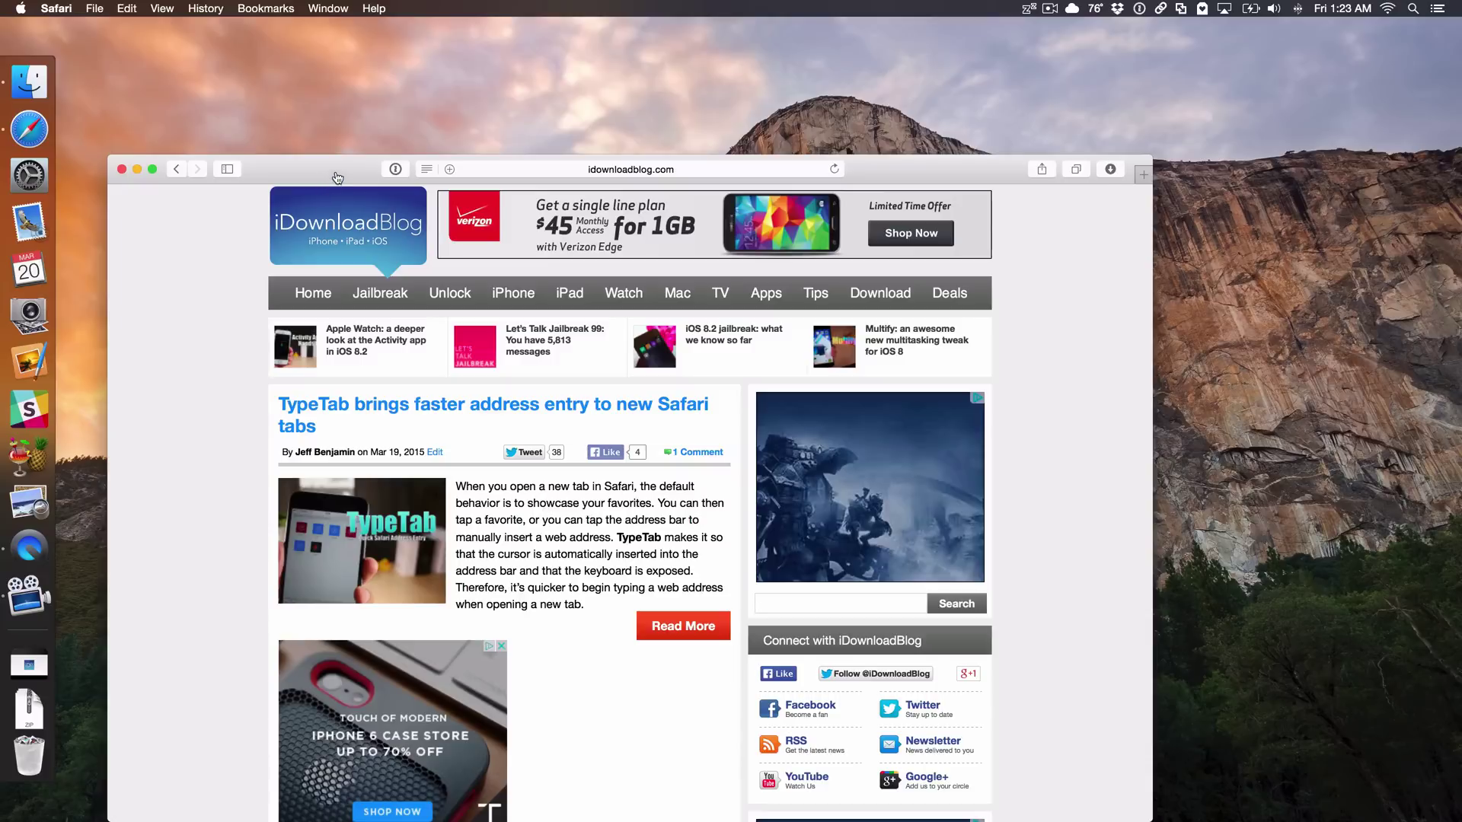
pyautogui.moveTo(350, 175); pyautogui.dragTo(283, 43)
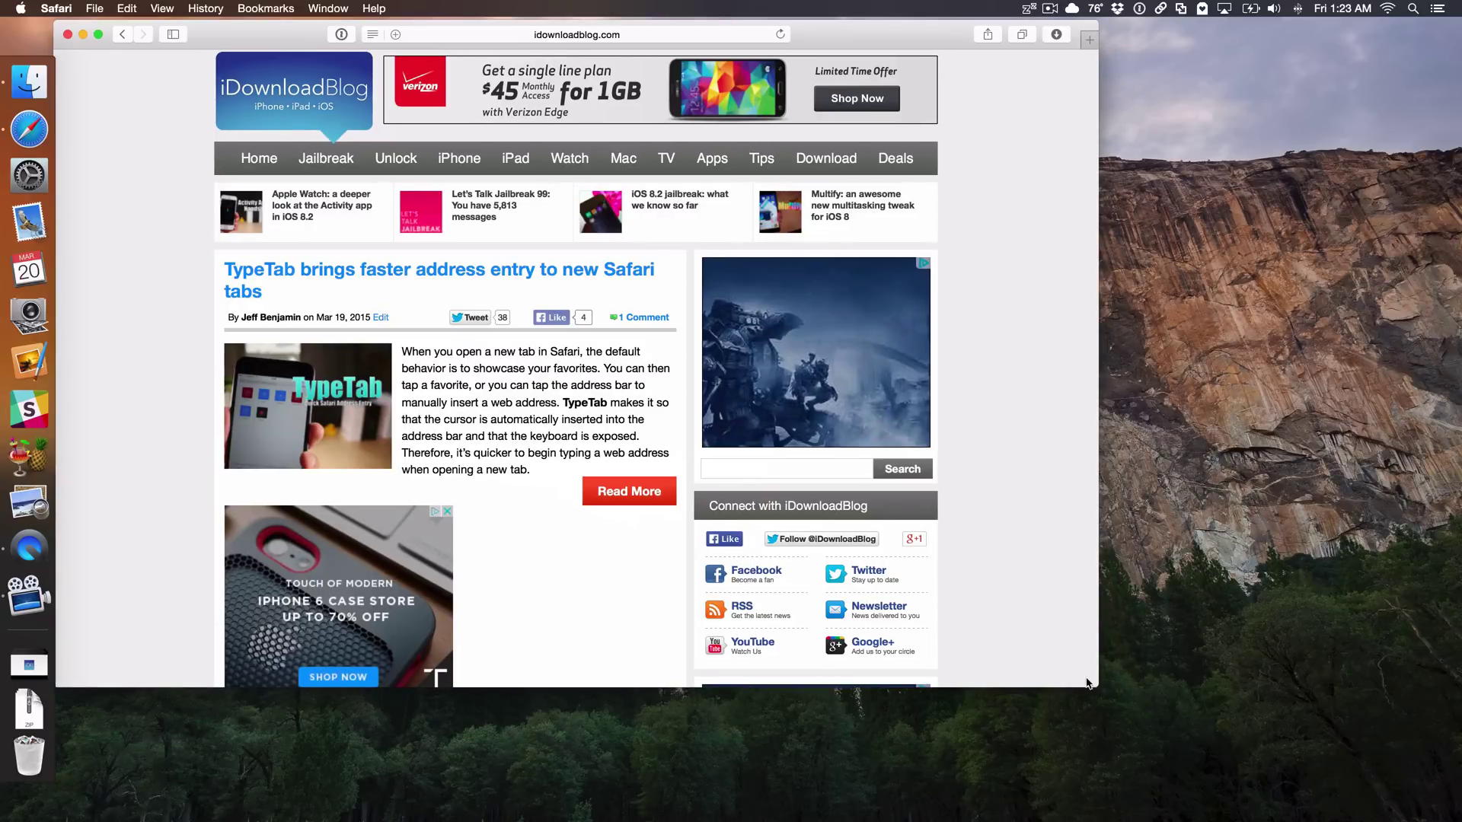
pyautogui.moveTo(1086, 676); pyautogui.dragTo(454, 586)
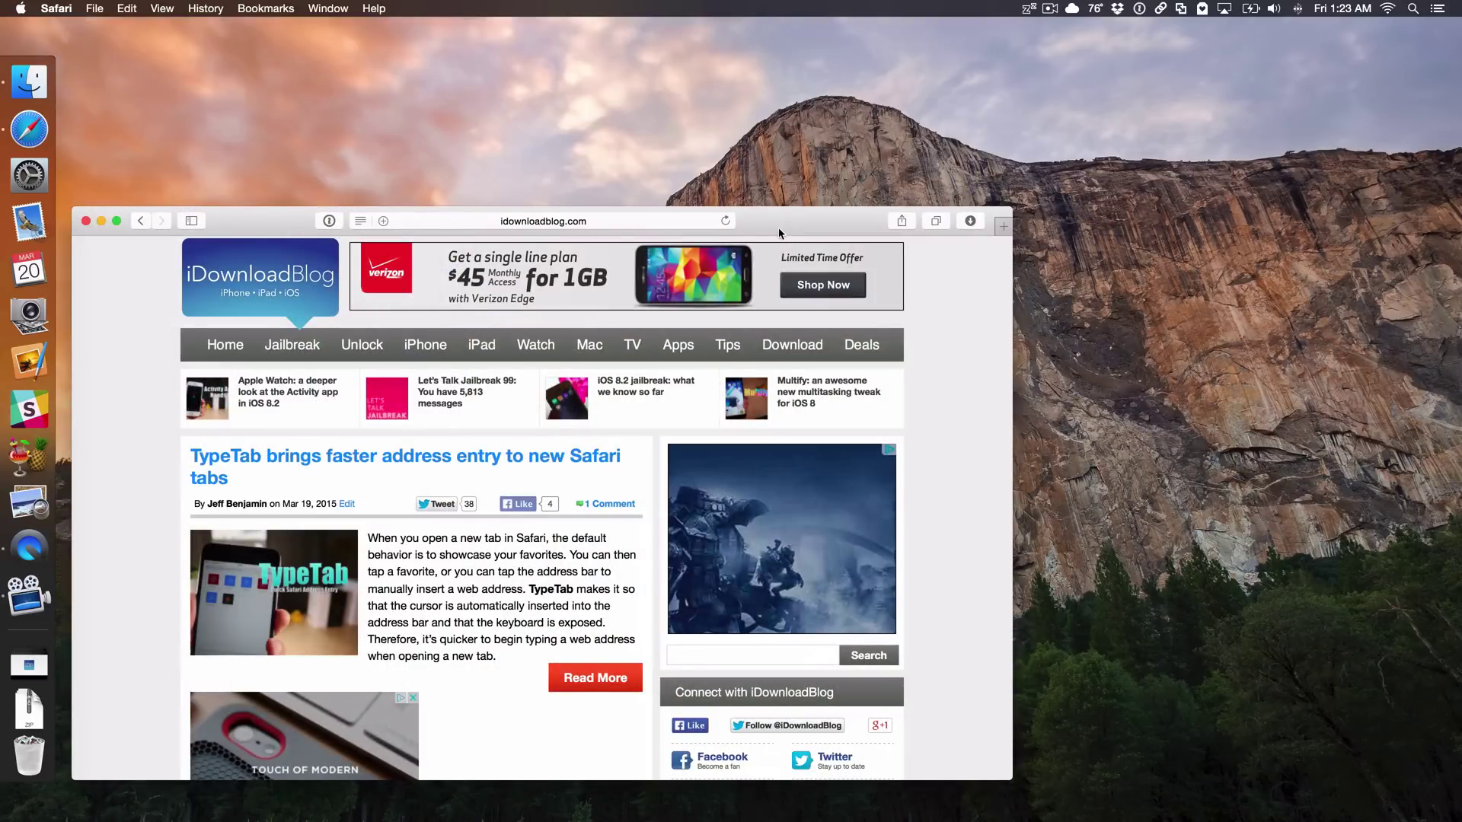
# Snap the iDownloadBlog window to each quarter of the screen in turn: upper-left, upper-right, lower-right and lower-left
pyautogui.moveTo(770, 222); pyautogui.dragTo(2, 3)
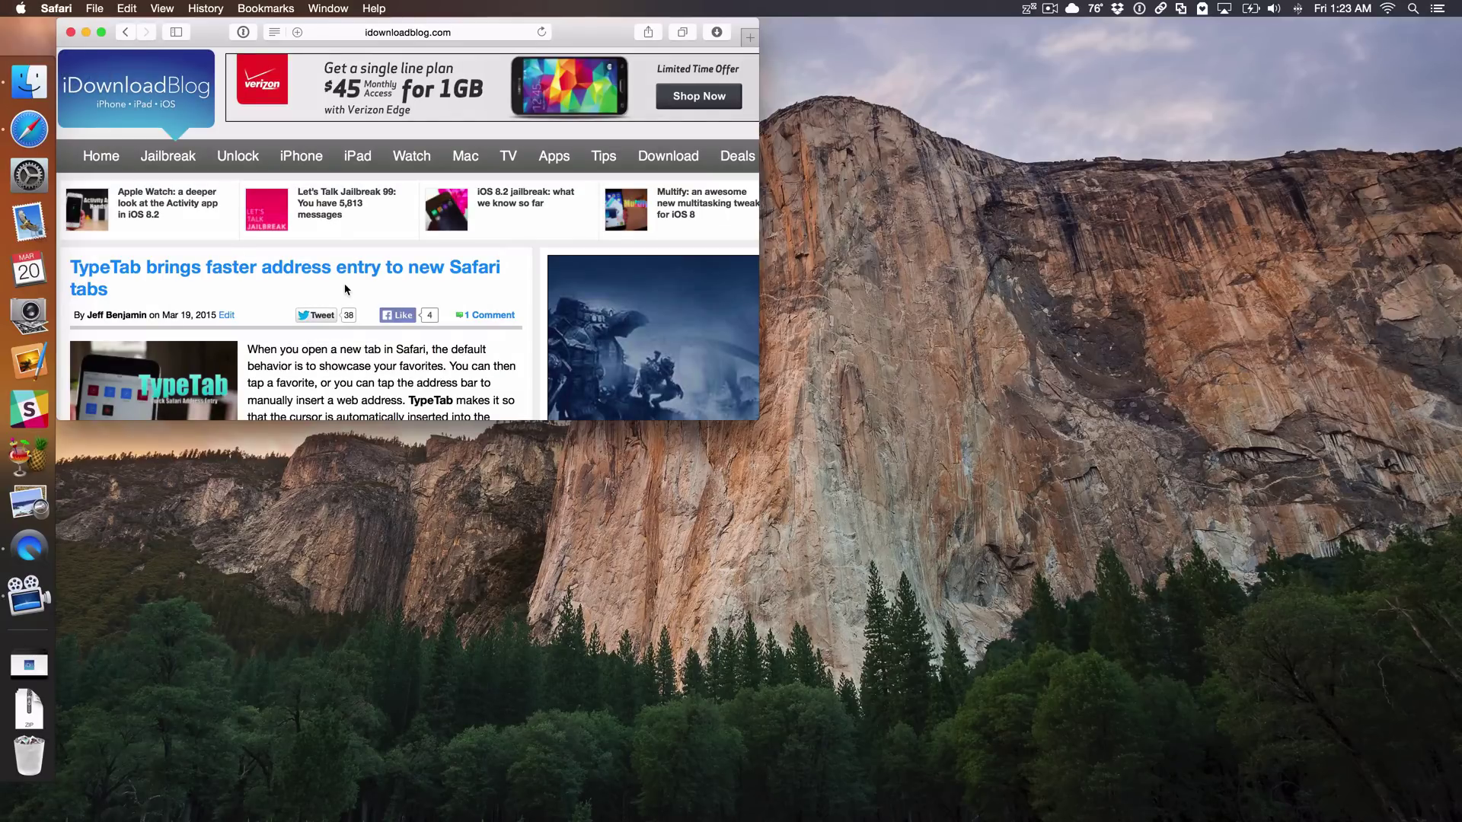
pyautogui.hscroll(1, 345, 284)
pyautogui.moveTo(590, 37); pyautogui.dragTo(1450, 17)
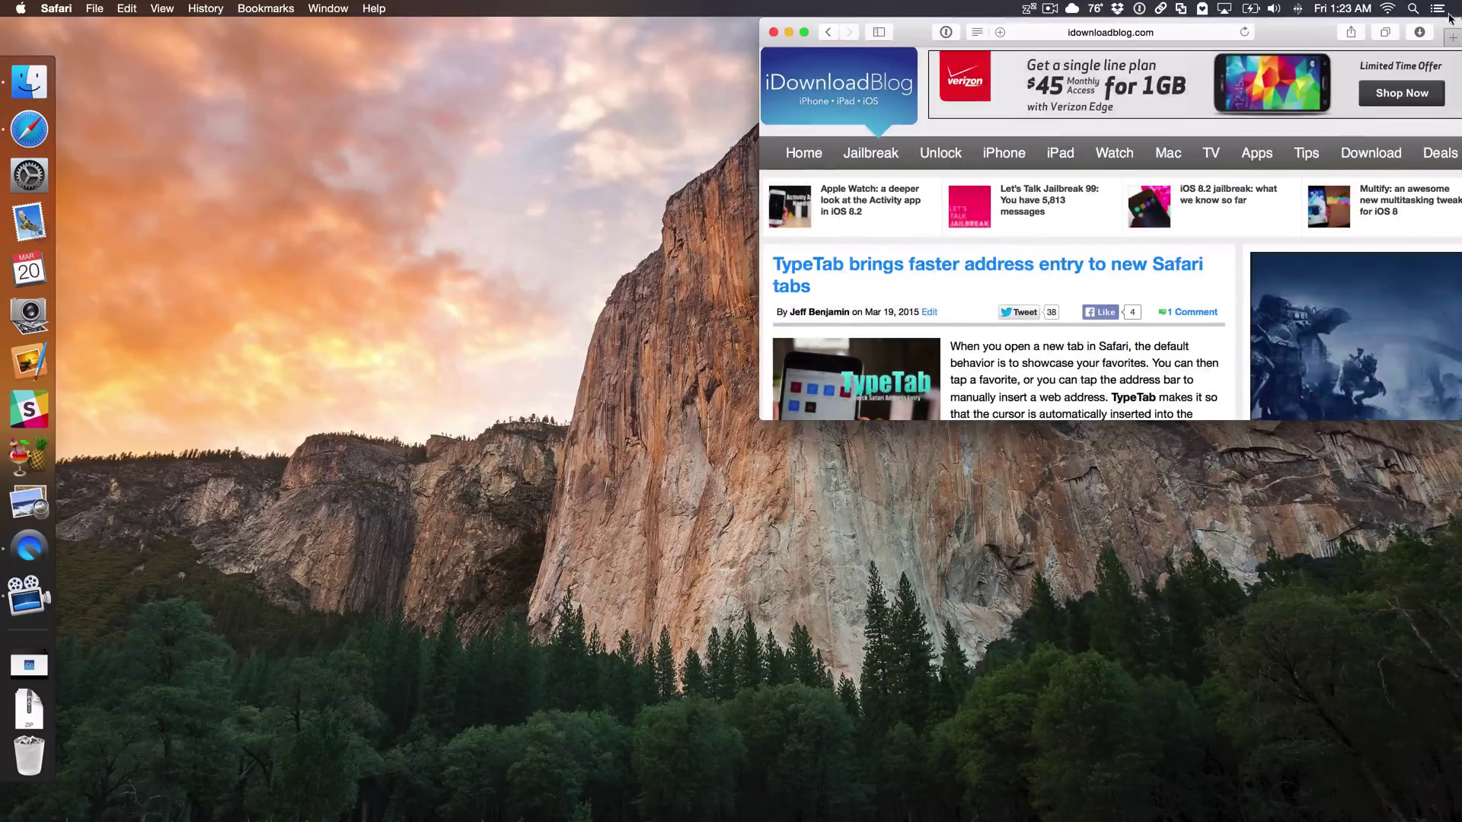
pyautogui.moveTo(1299, 32); pyautogui.dragTo(1460, 820)
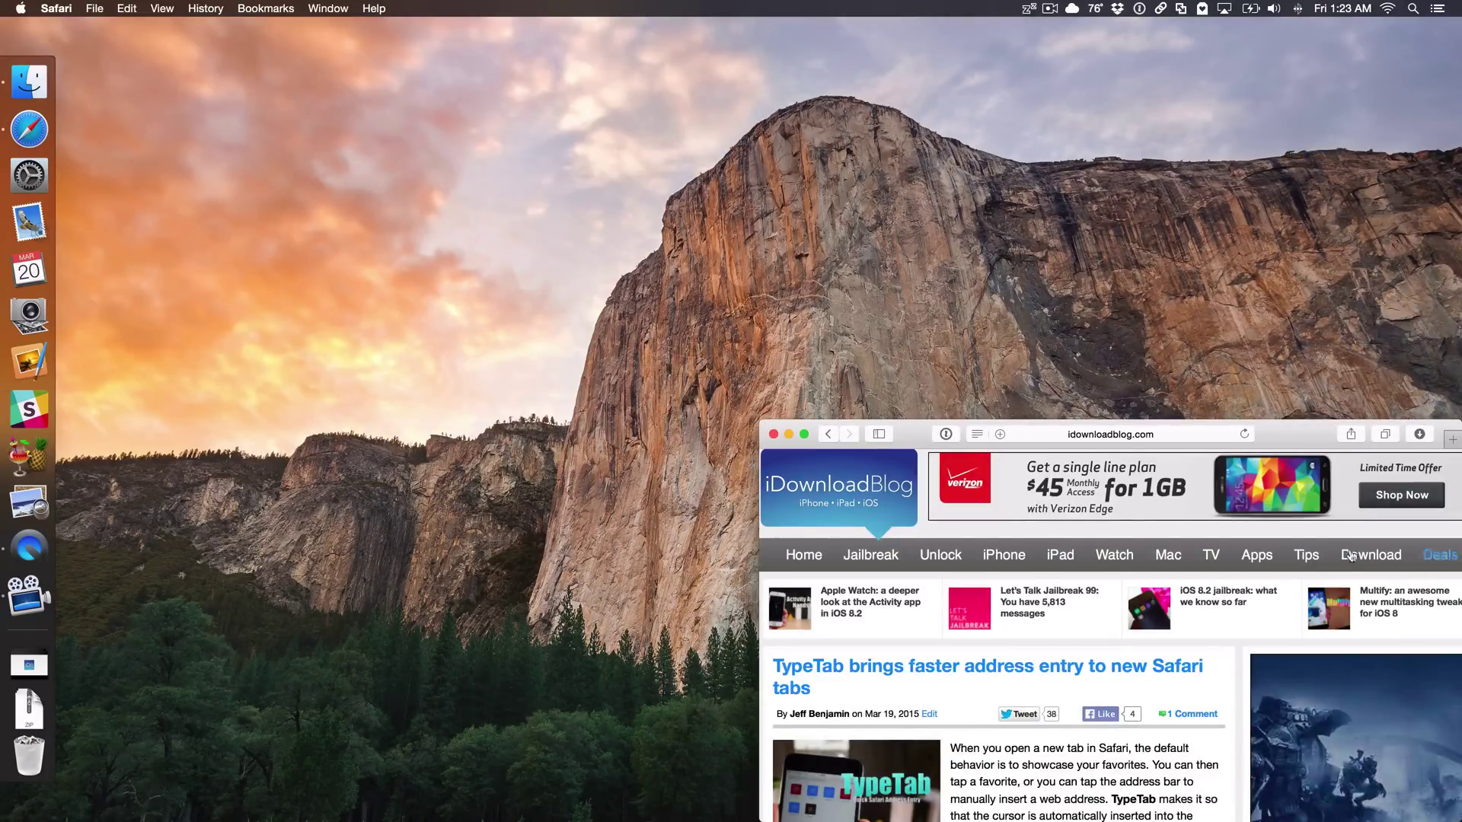
pyautogui.hotkey('ctrl', 'alt', 'j')
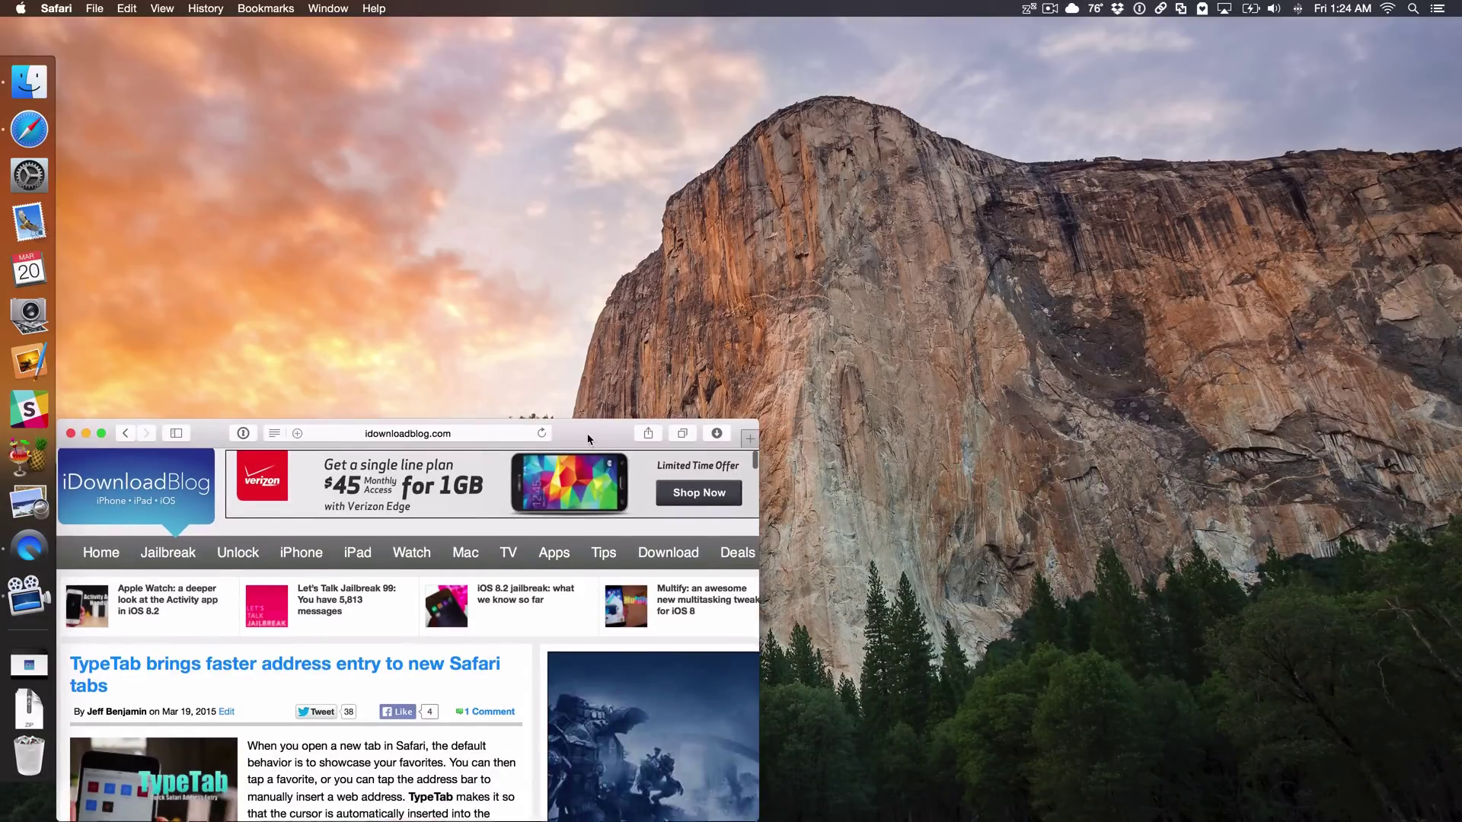
# Snap the iDownloadBlog window to the left half, the right half and the full screen, then pull it free
pyautogui.moveTo(590, 437); pyautogui.dragTo(1, 341)
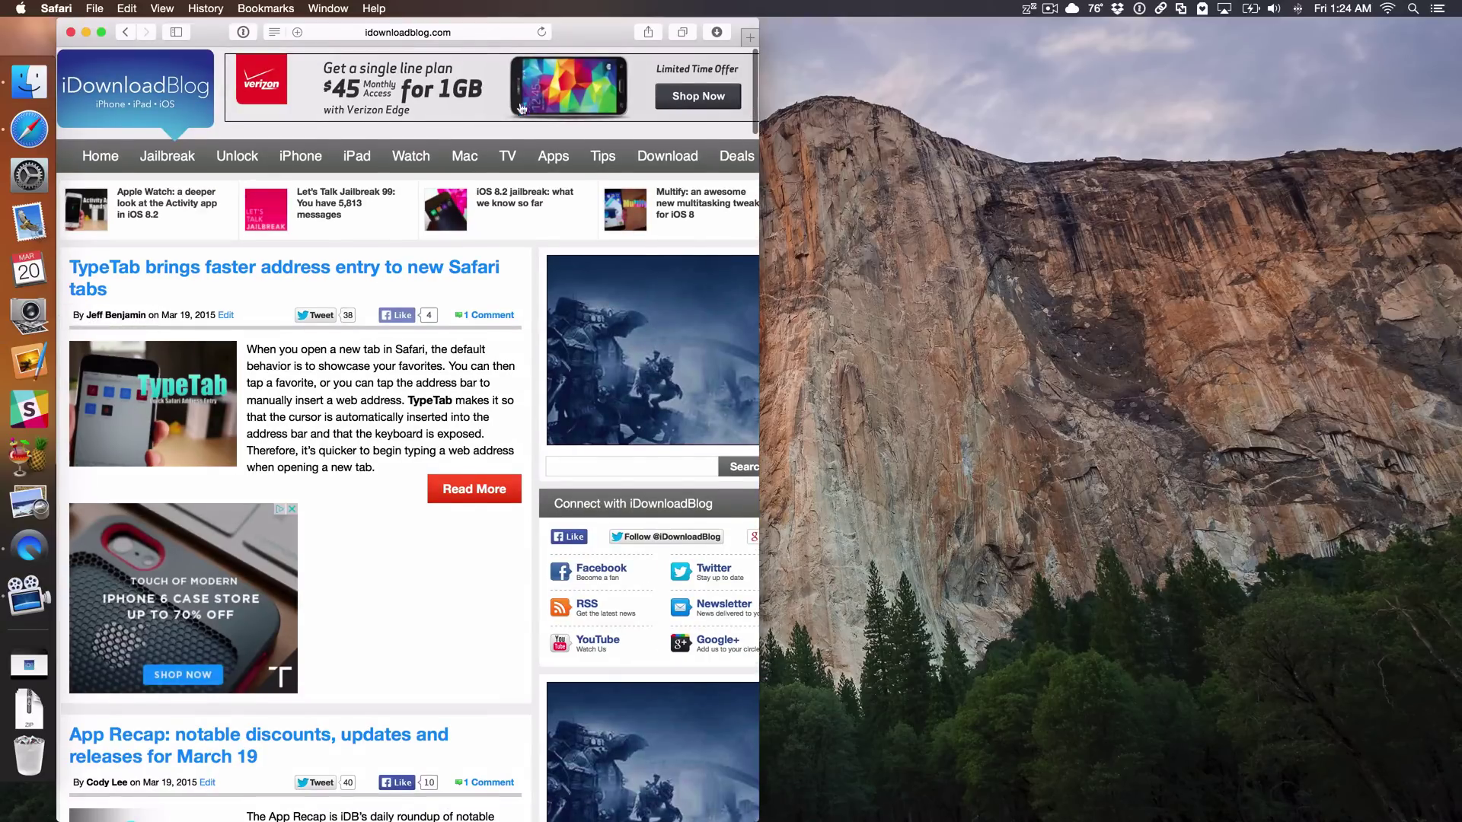
pyautogui.moveTo(582, 34); pyautogui.dragTo(1459, 421)
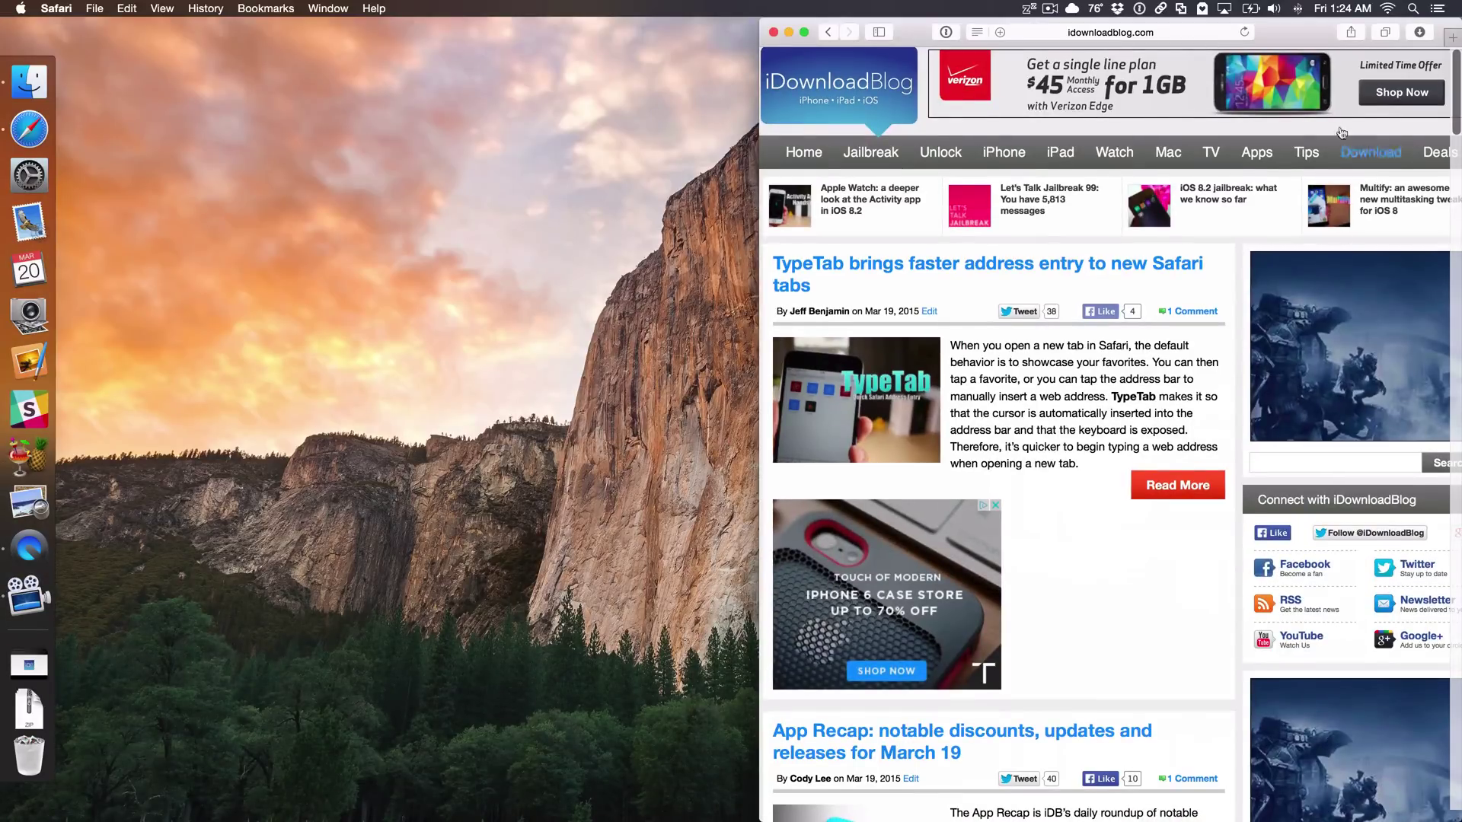
pyautogui.moveTo(1302, 36); pyautogui.dragTo(948, 179)
pyautogui.moveTo(952, 99); pyautogui.dragTo(906, 6)
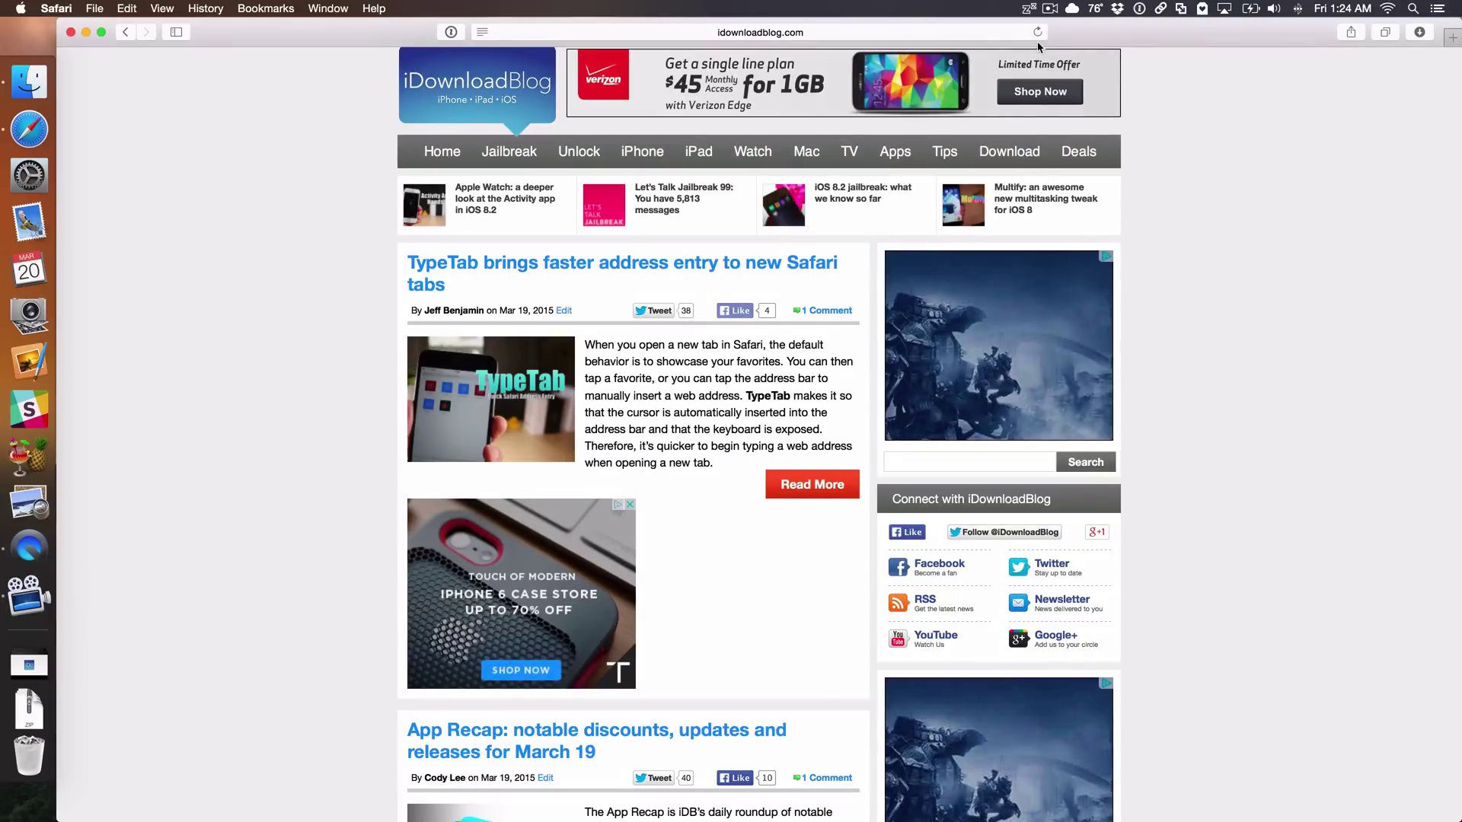
pyautogui.moveTo(1132, 33); pyautogui.dragTo(769, 820)
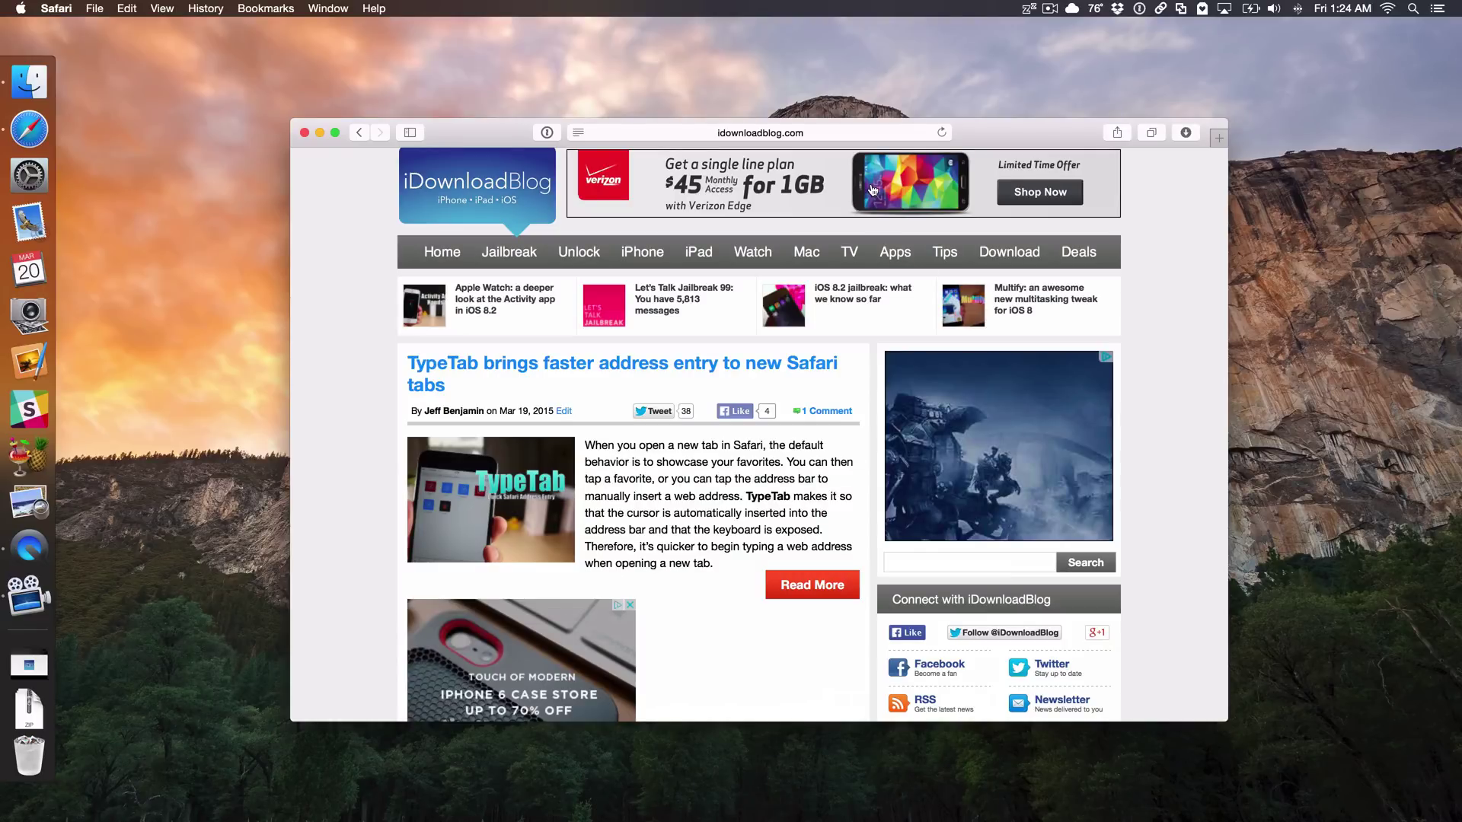
# Open a new Google tab, maximize the window, and detach the tab into its own window
pyautogui.press('super+t')
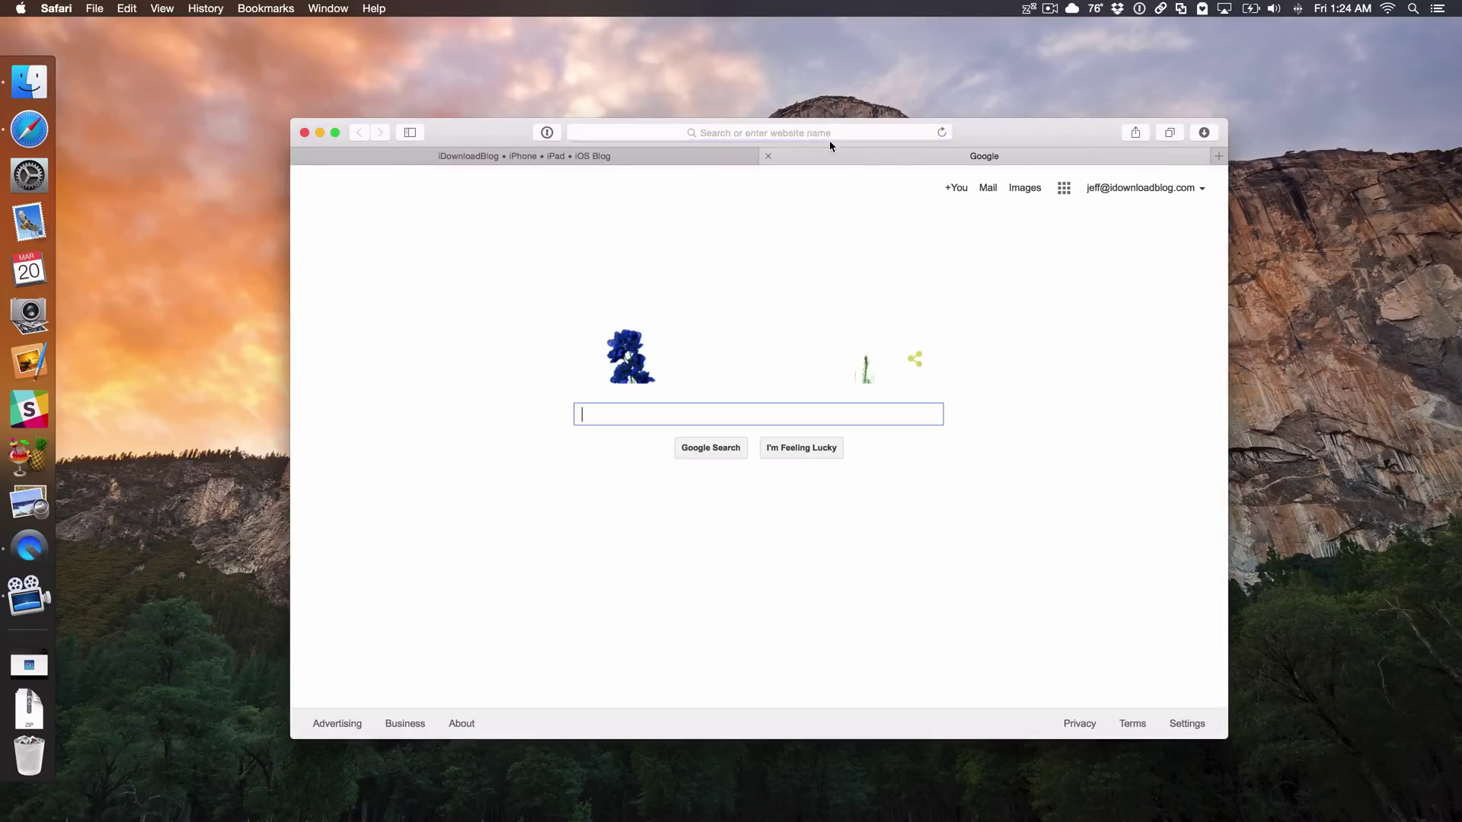
pyautogui.doubleClick(829, 140)
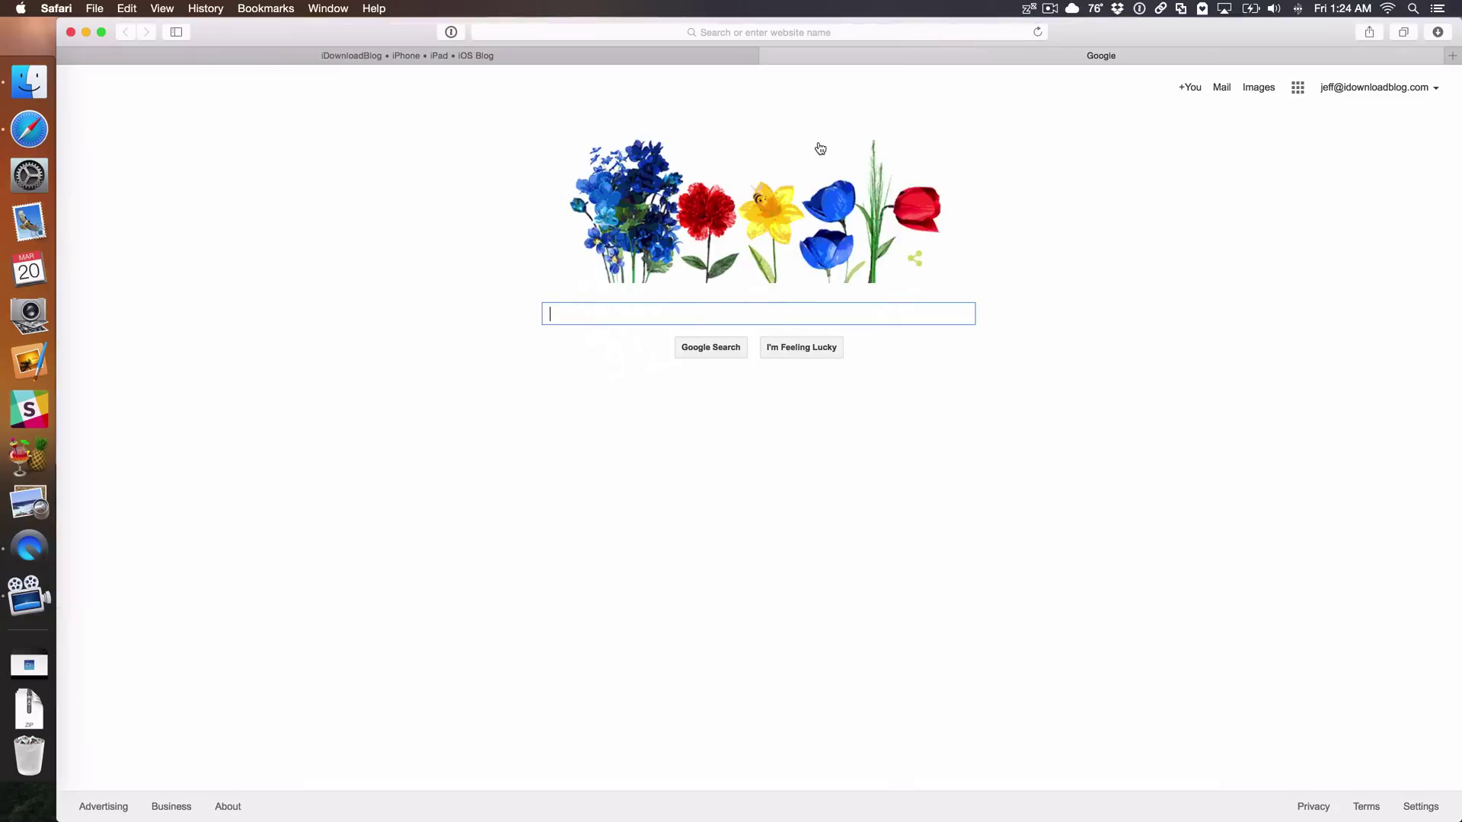
pyautogui.moveTo(901, 55); pyautogui.dragTo(872, 246)
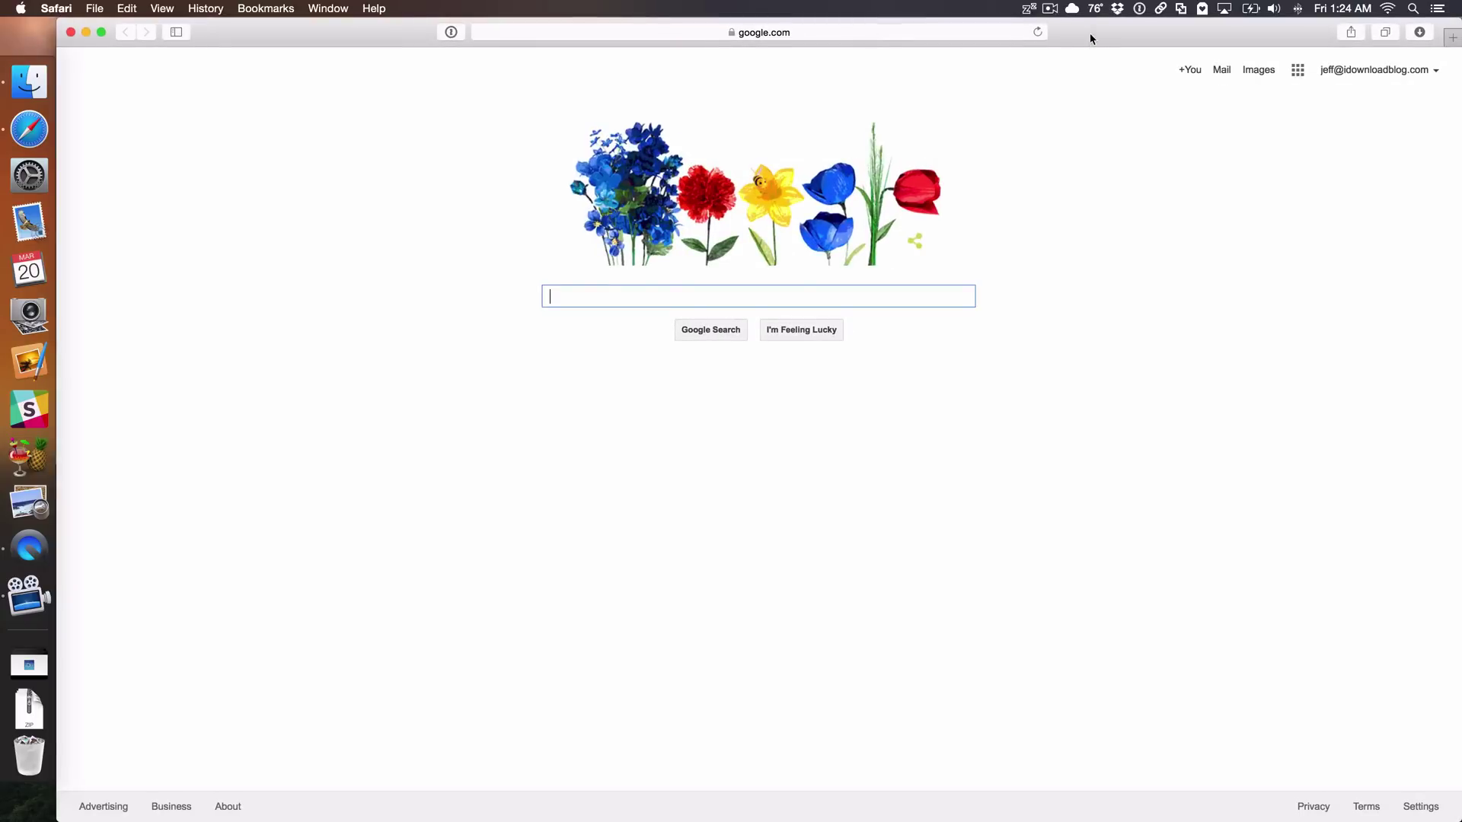
# Snap the Google window to the right half of the screen and the iDownloadBlog window to the left half
pyautogui.moveTo(1090, 38); pyautogui.dragTo(1460, 208)
pyautogui.moveTo(424, 32); pyautogui.dragTo(1, 89)
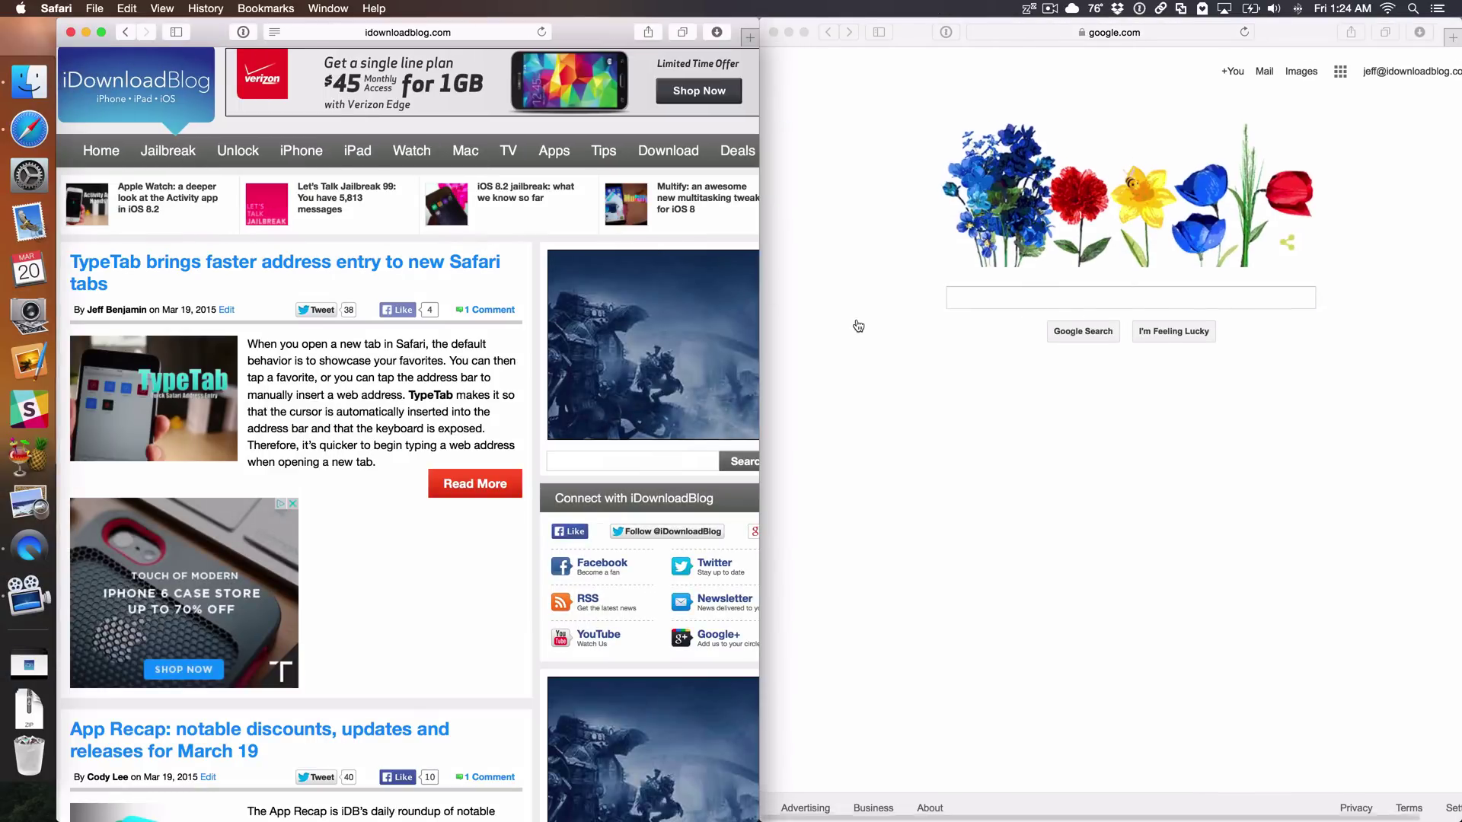
pyautogui.scroll(-3, 486, 316)
pyautogui.scroll(3, 485, 316)
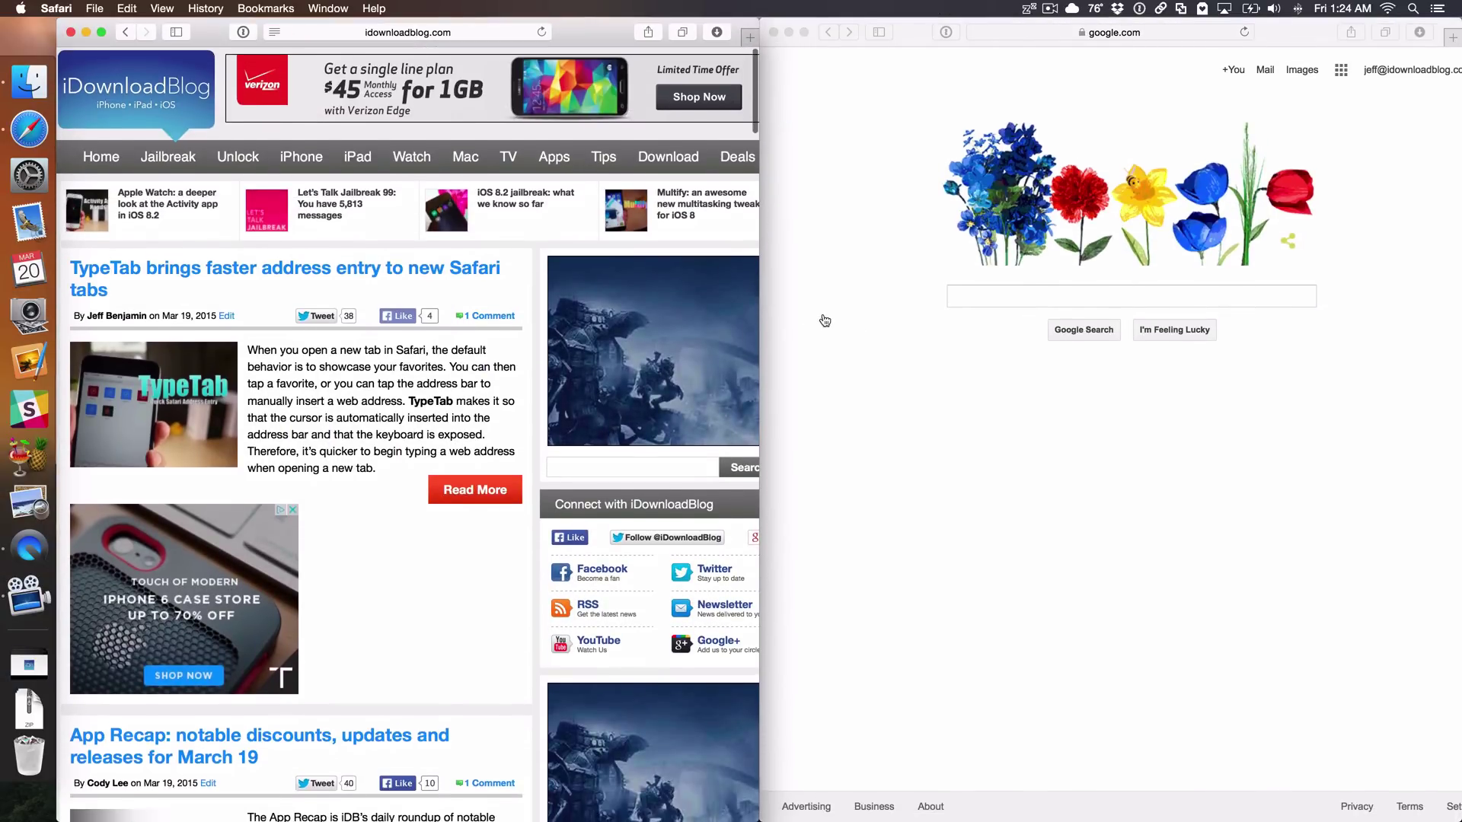
# Open two additional Safari windows from the Google window
pyautogui.click(919, 128)
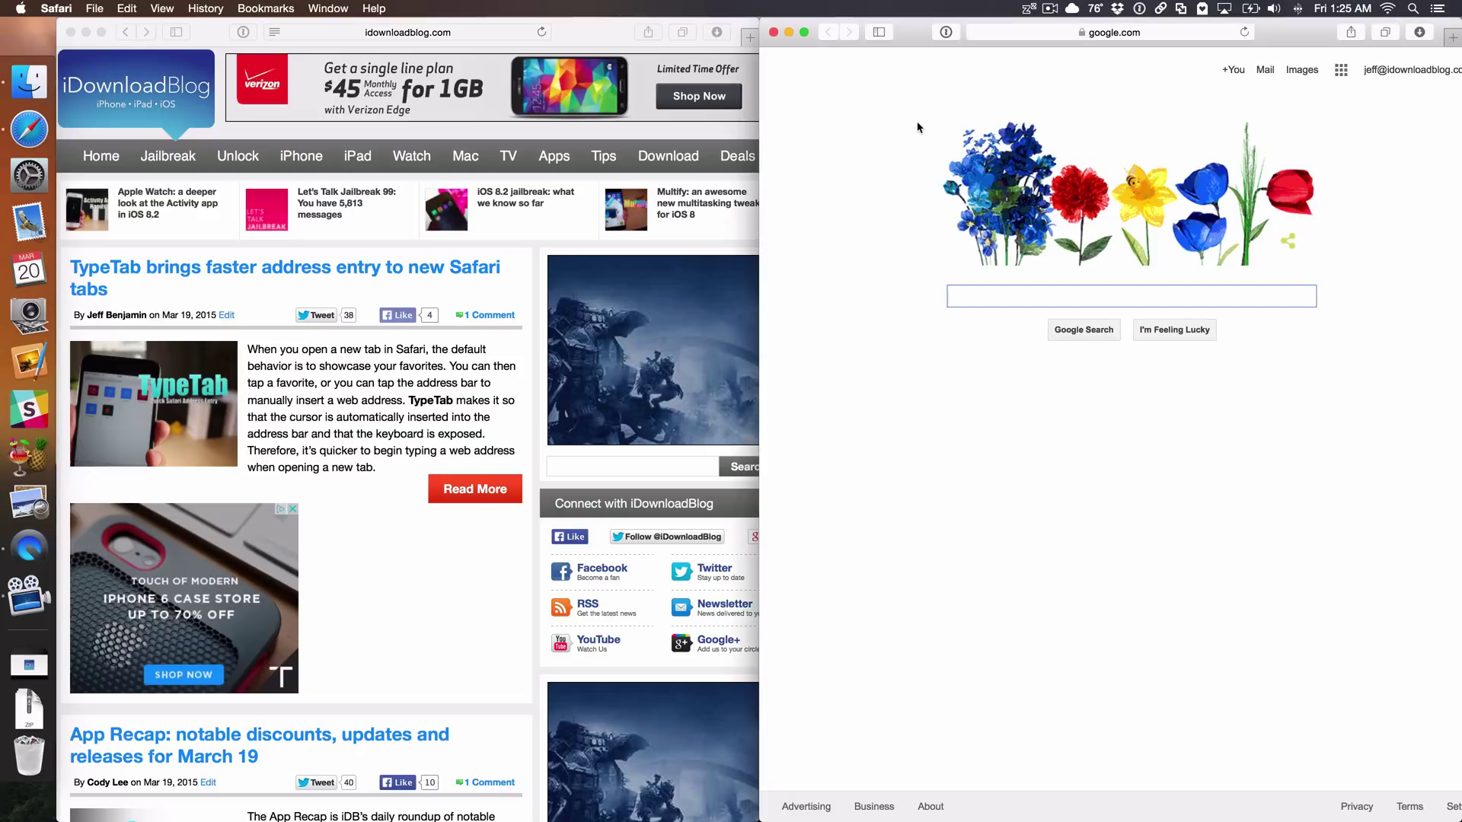
pyautogui.press('super+n')
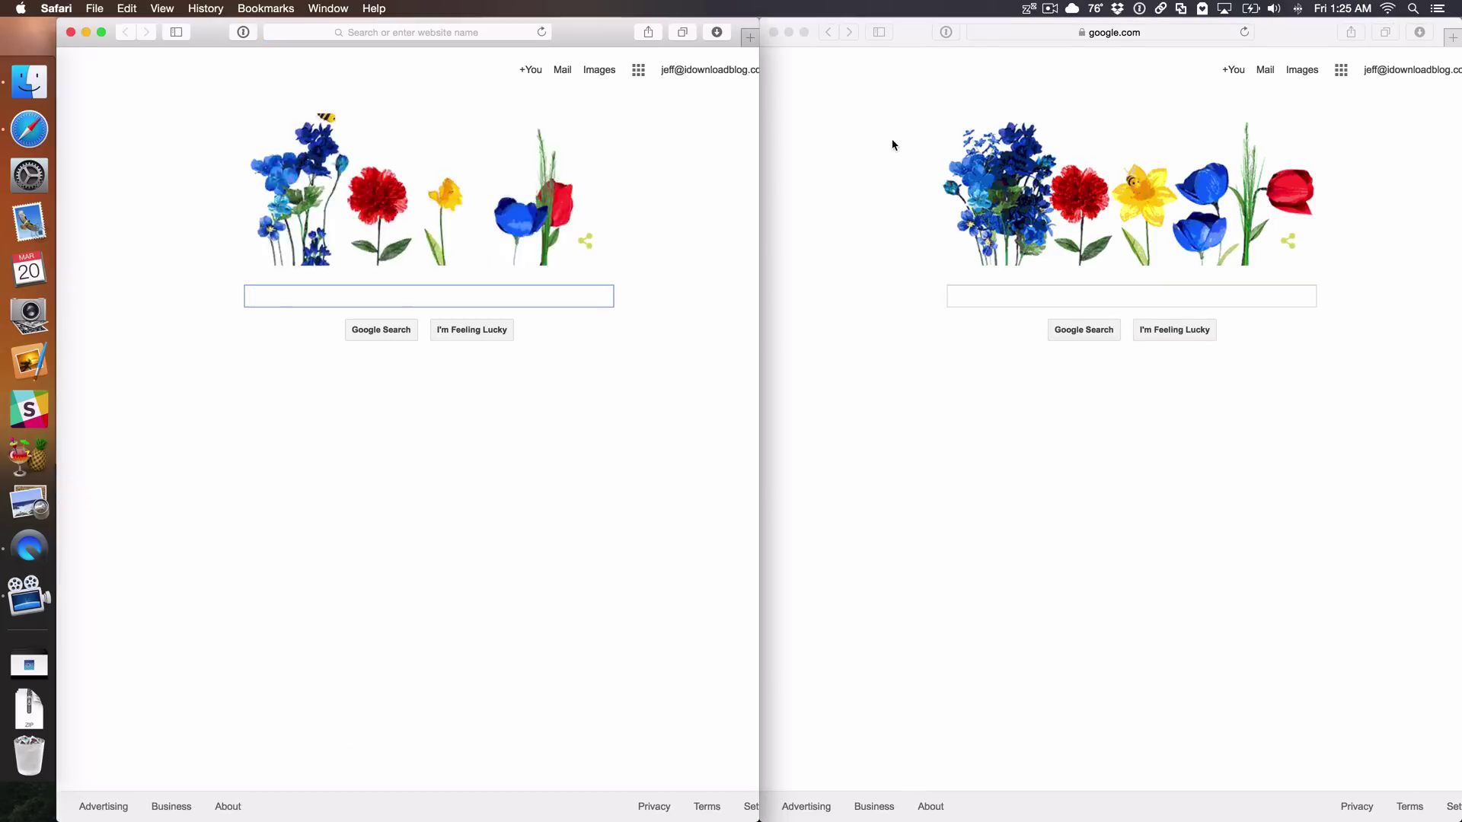
pyautogui.press('super+n')
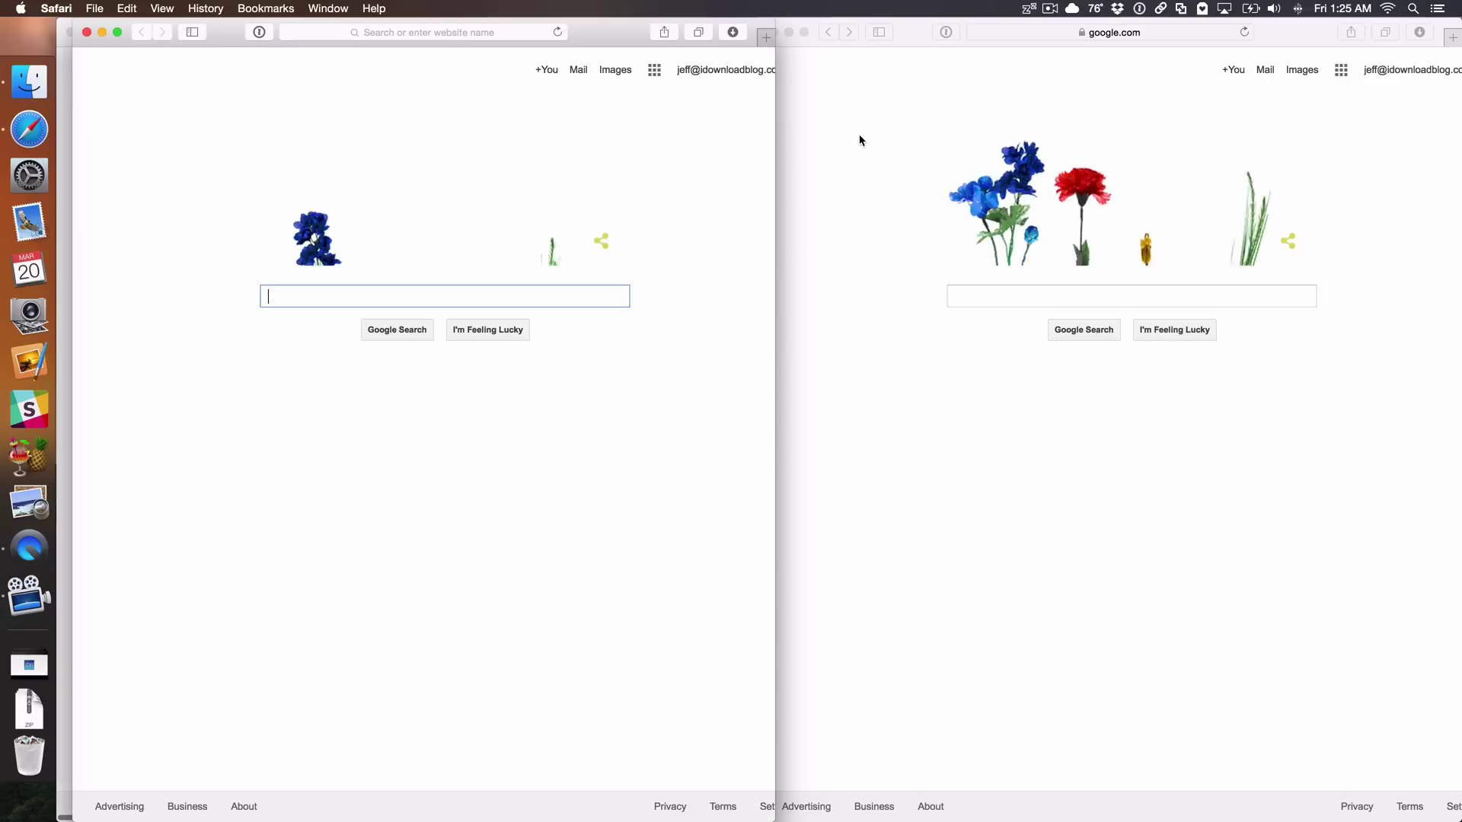
# Snap the three Google windows to the upper-right, lower-right and lower-left quarters, and the iDownloadBlog window to the upper-left quarter
pyautogui.click(918, 40)
pyautogui.doubleClick(919, 39)
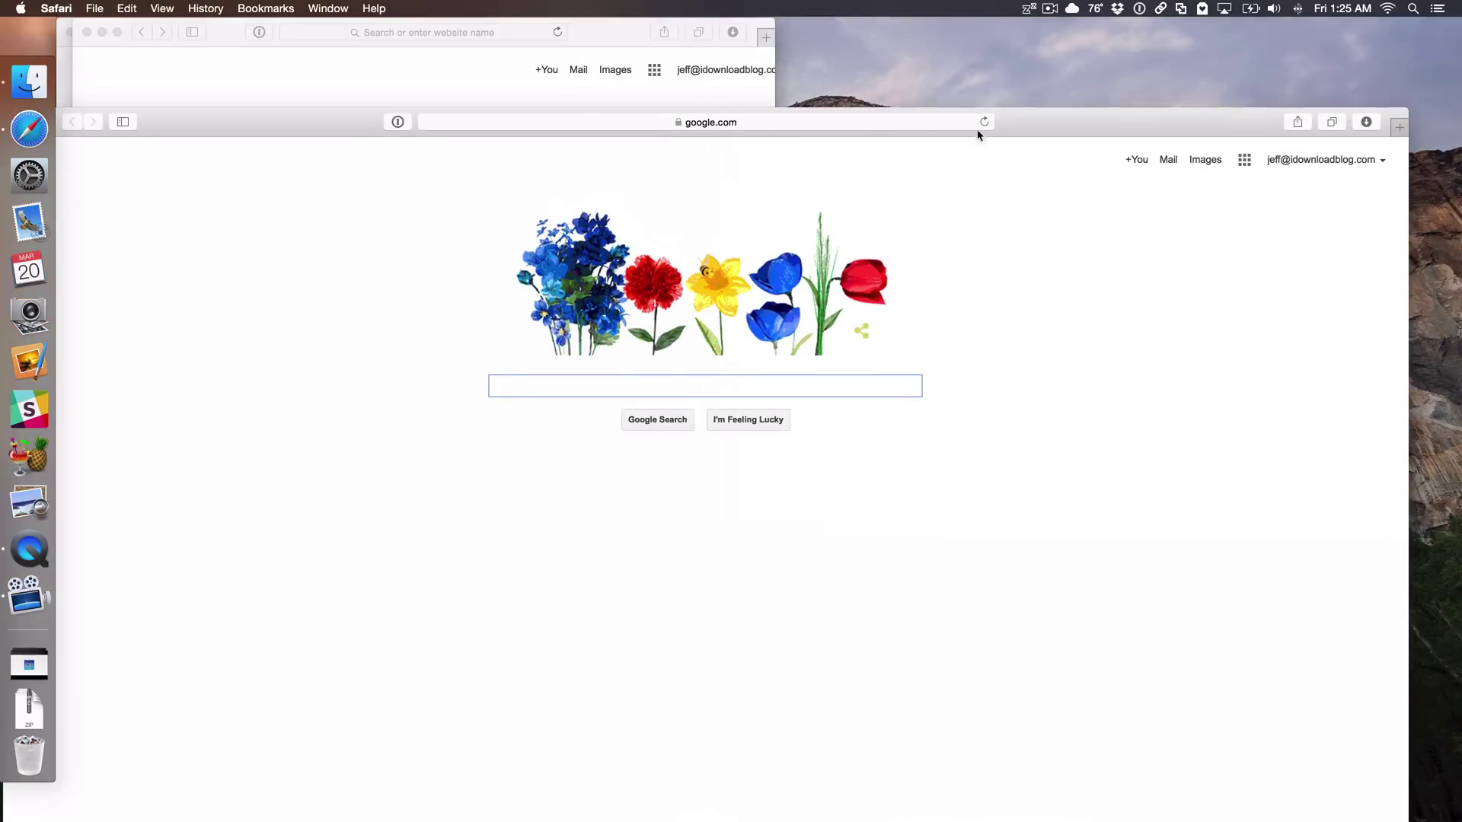
pyautogui.moveTo(1035, 129); pyautogui.dragTo(1460, 4)
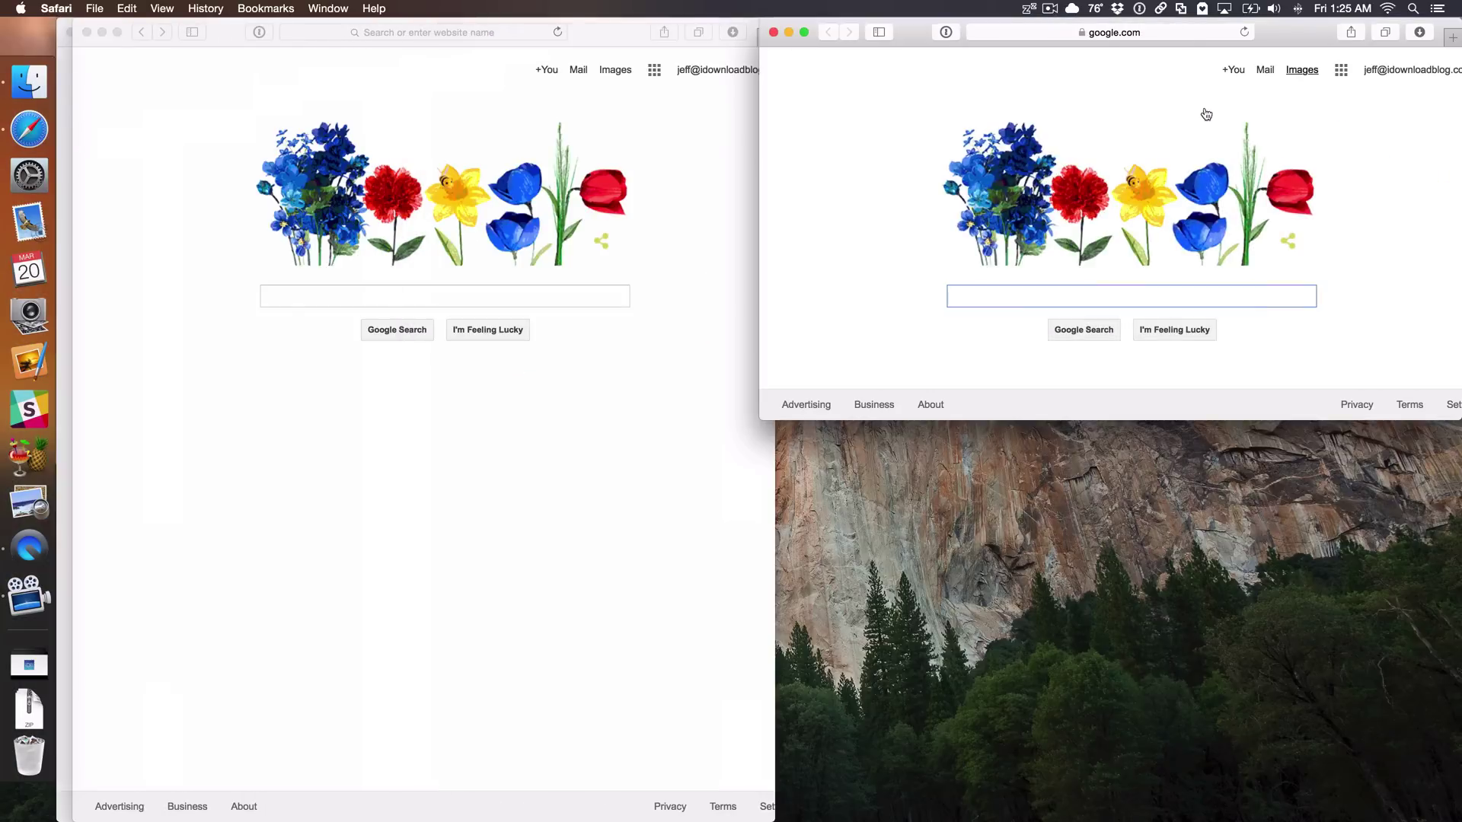
pyautogui.moveTo(621, 33); pyautogui.dragTo(1461, 820)
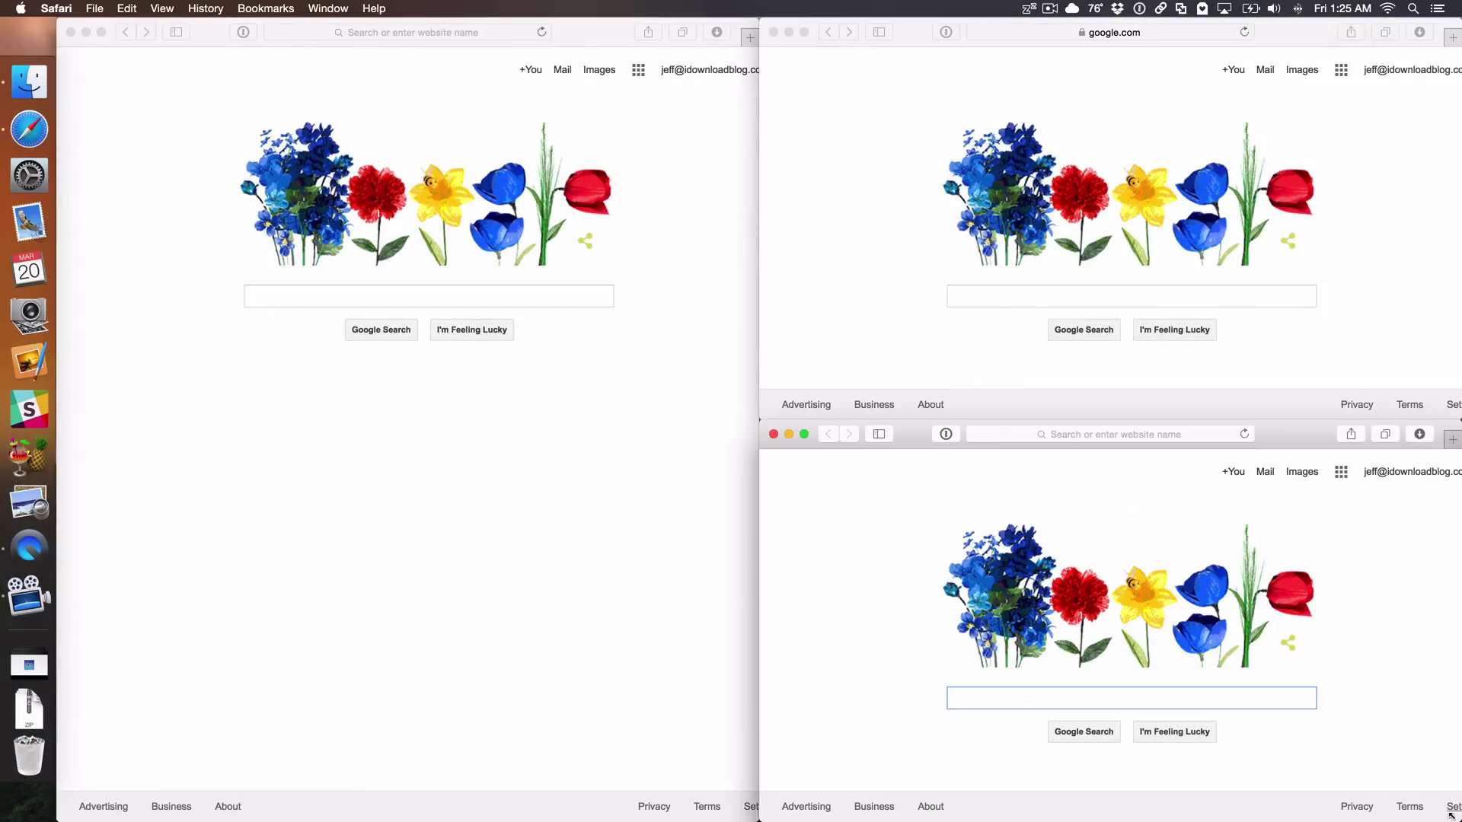
pyautogui.press('super+n')
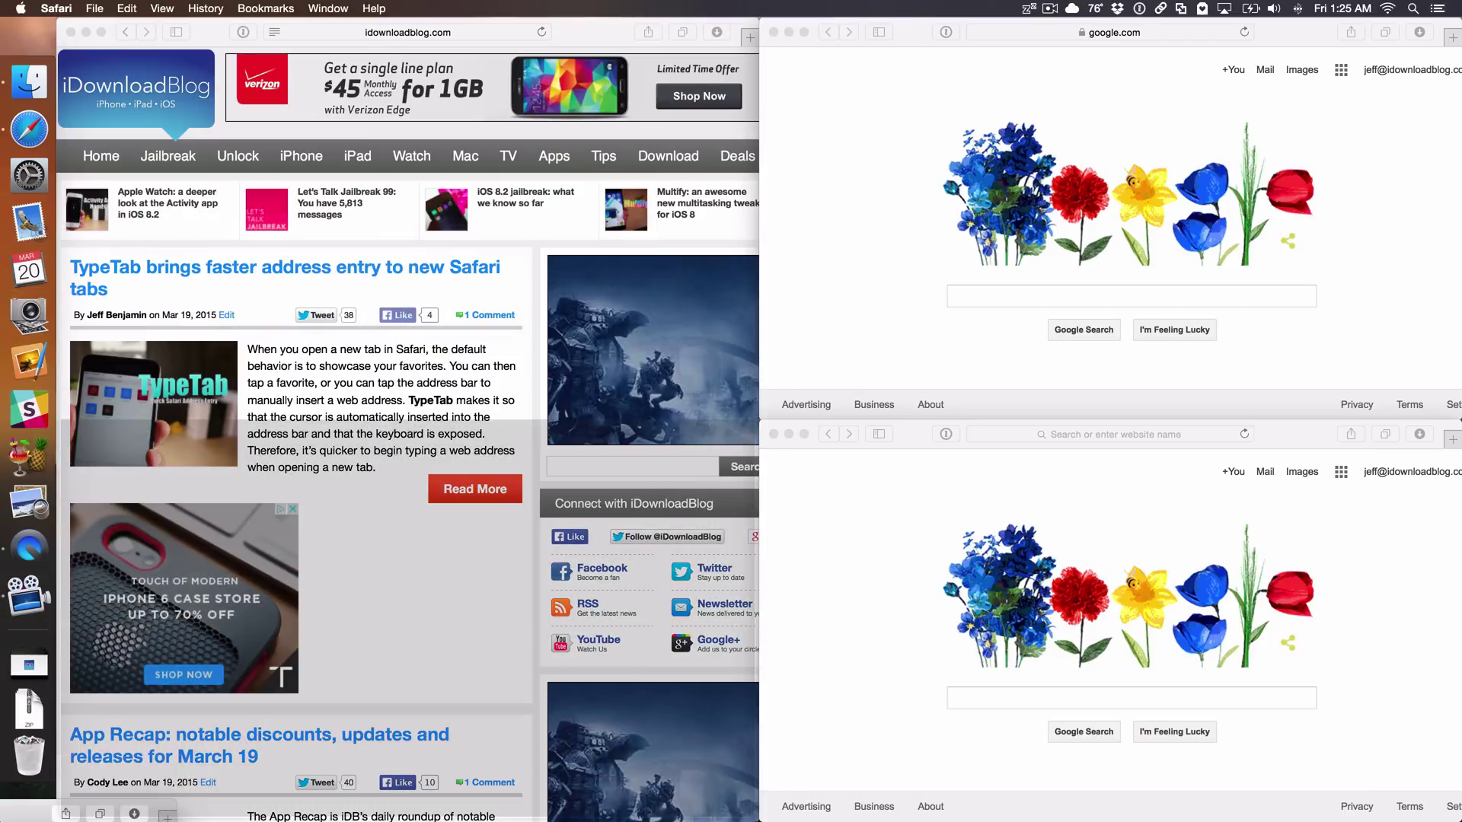
pyautogui.click(581, 44)
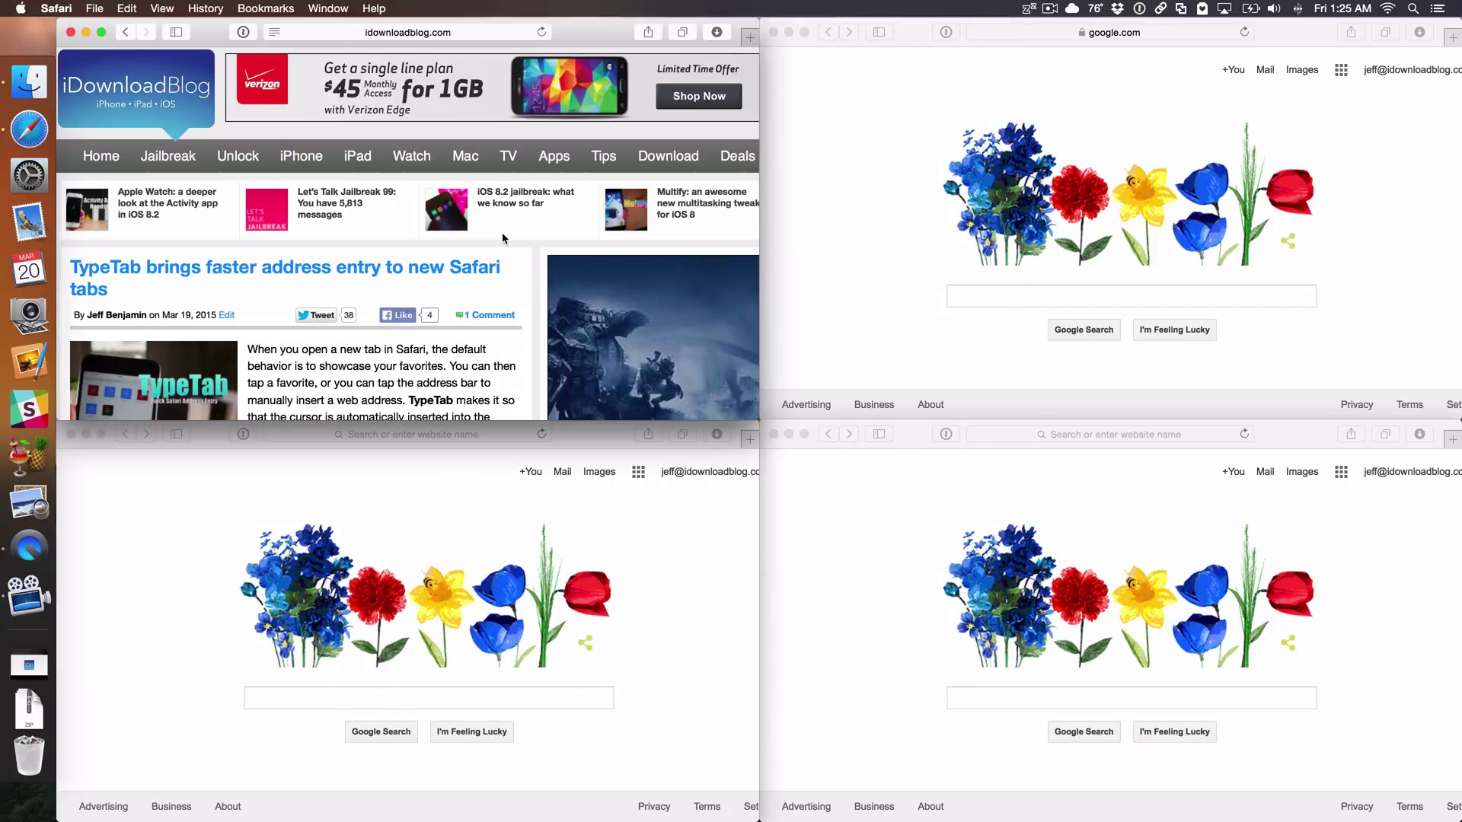
pyautogui.scroll(3, 502, 238)
pyautogui.scroll(2, 883, 258)
pyautogui.scroll(2, 881, 528)
pyautogui.scroll(2, 613, 555)
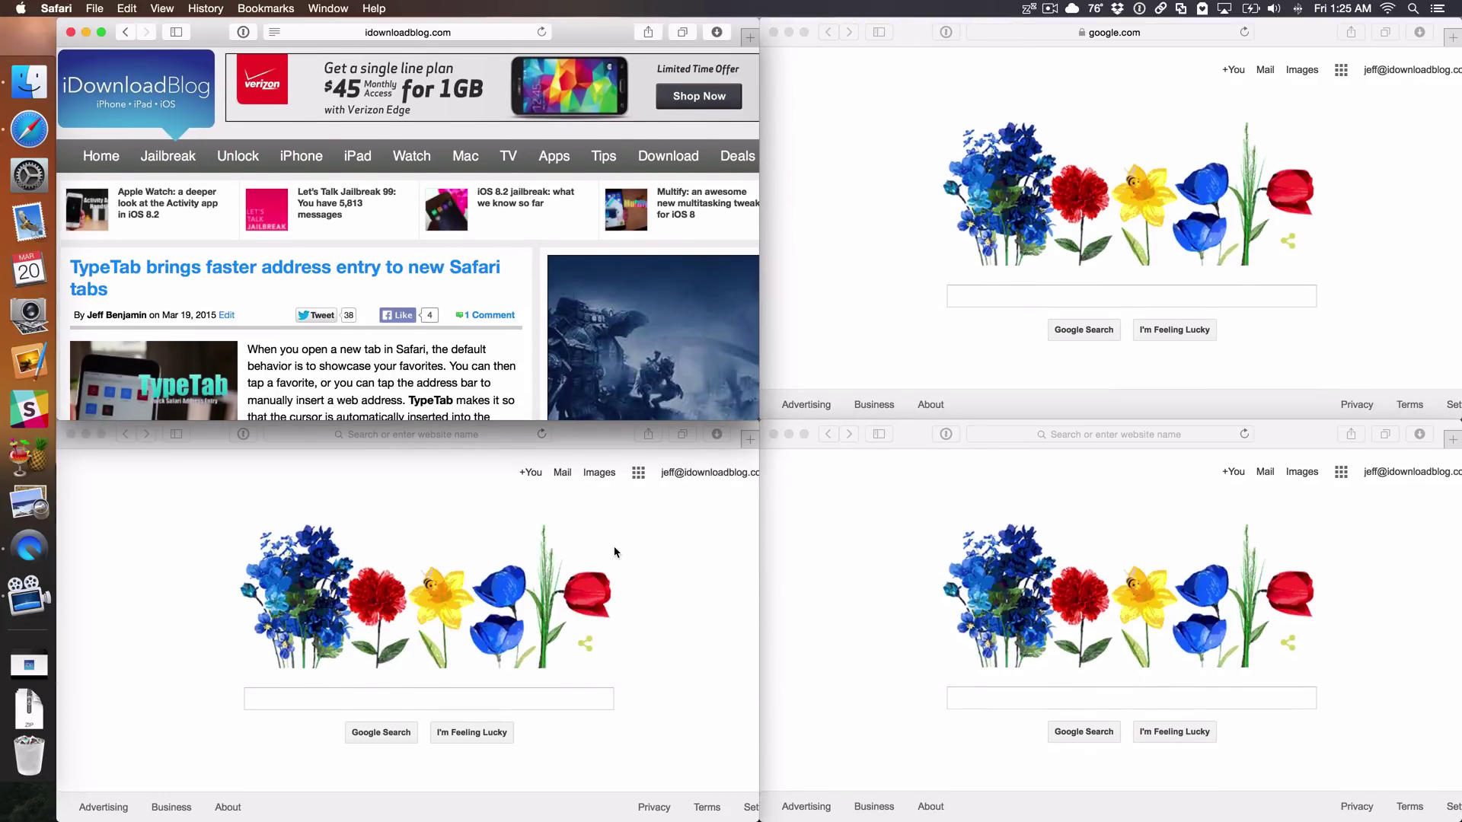
# Snap the lower-left Google window to the left half of the screen
pyautogui.click(662, 545)
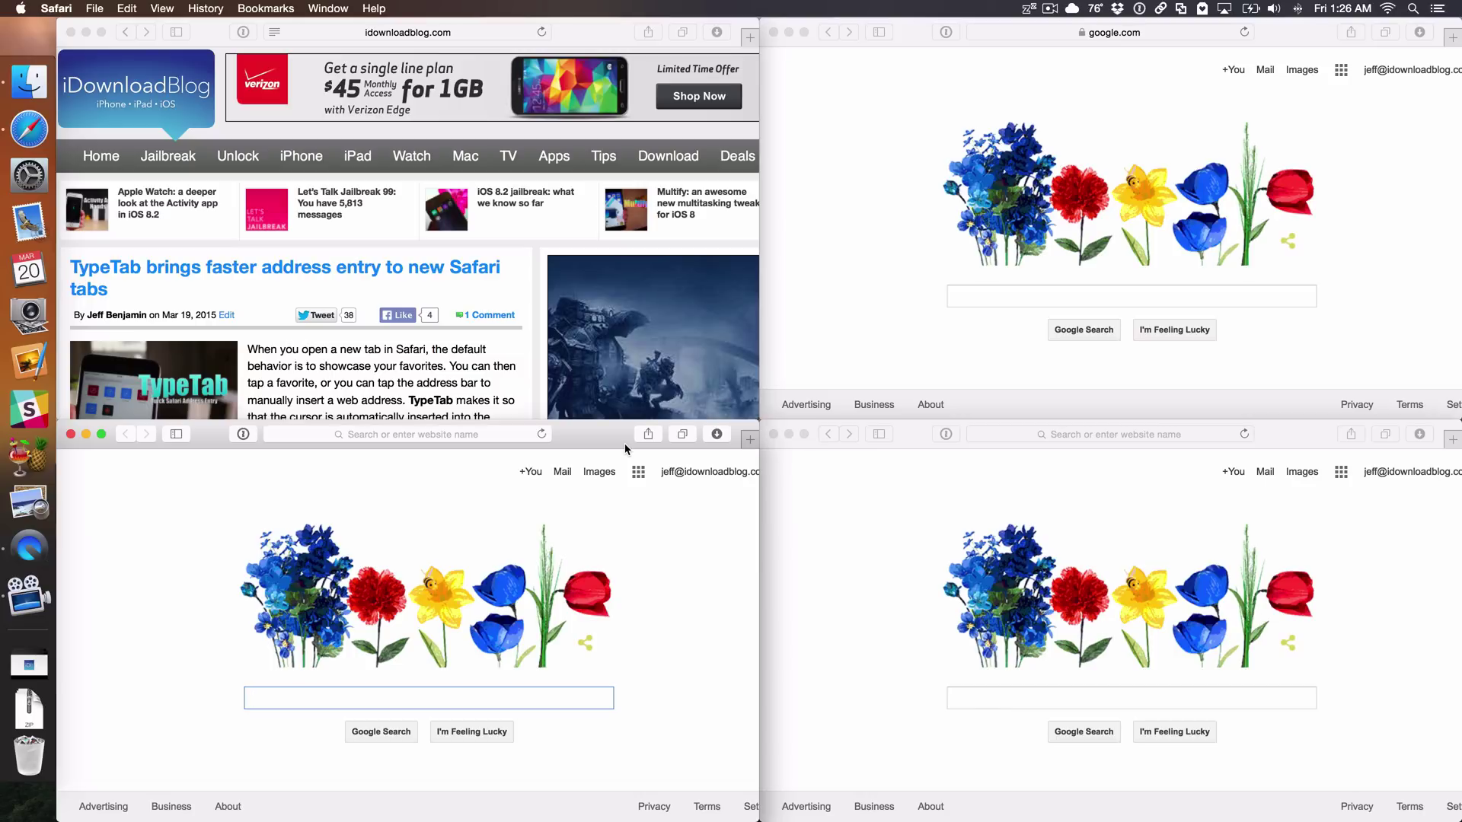
pyautogui.moveTo(603, 434); pyautogui.dragTo(3, 468)
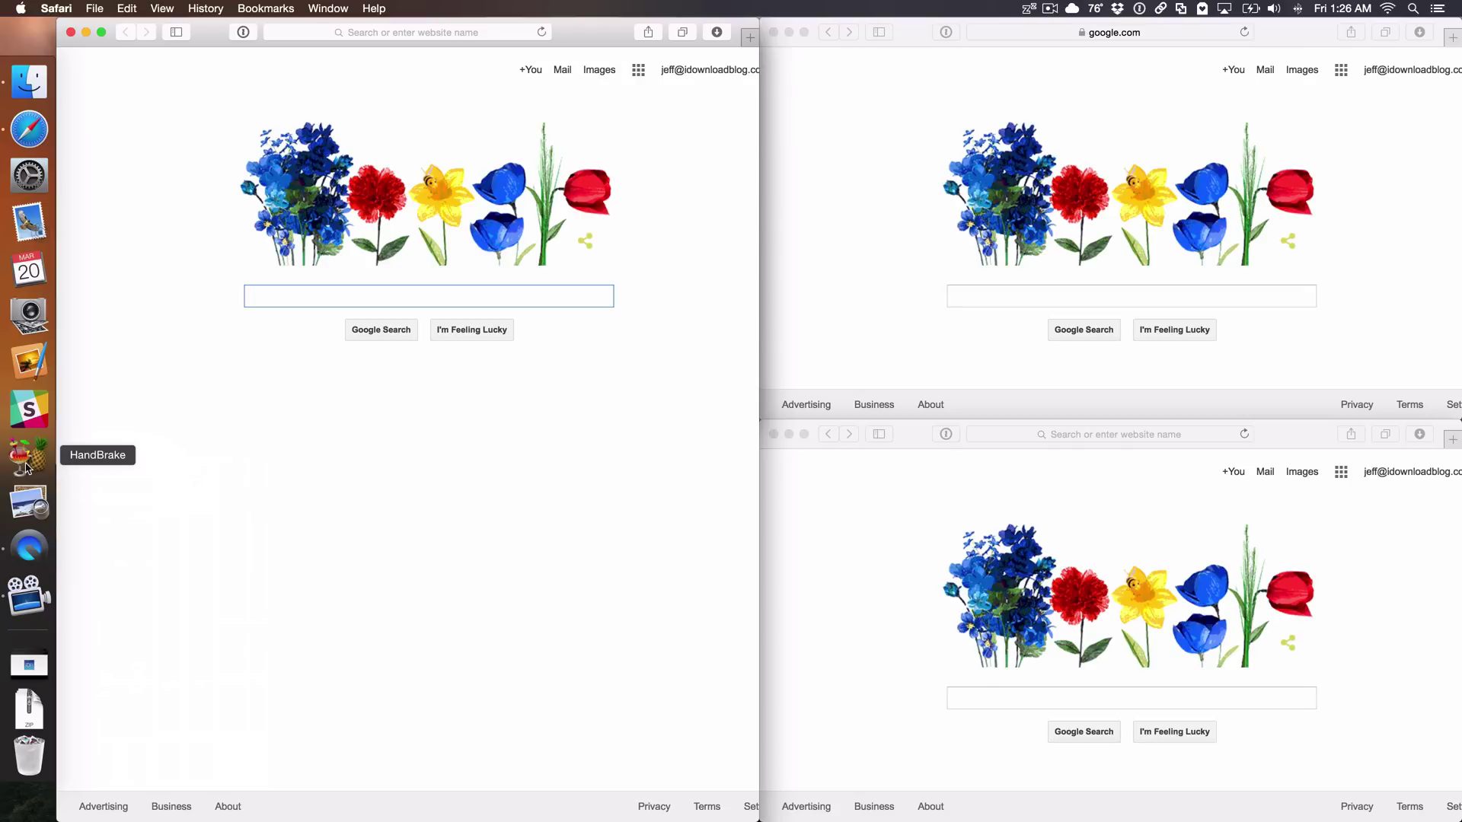